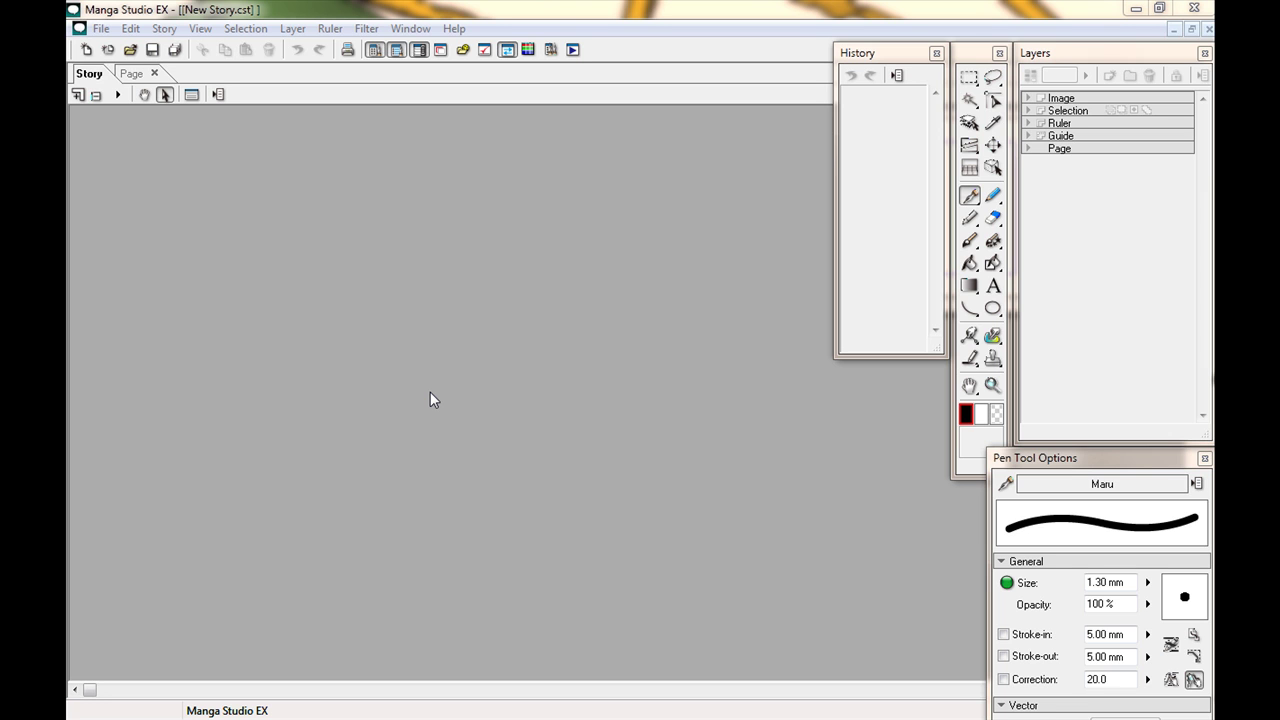
Open the stars.cpg page in Manga Studio and zoom out to see the whole page.
click(553, 7)
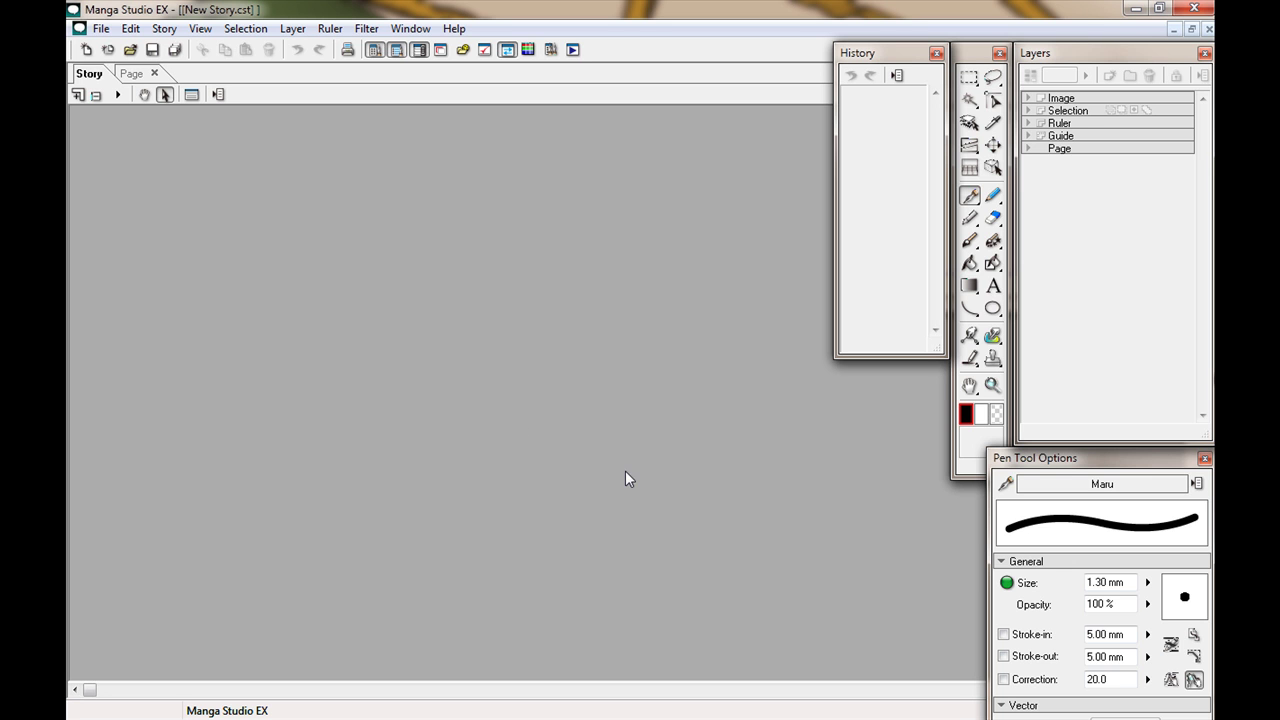
click(101, 28)
click(101, 28)
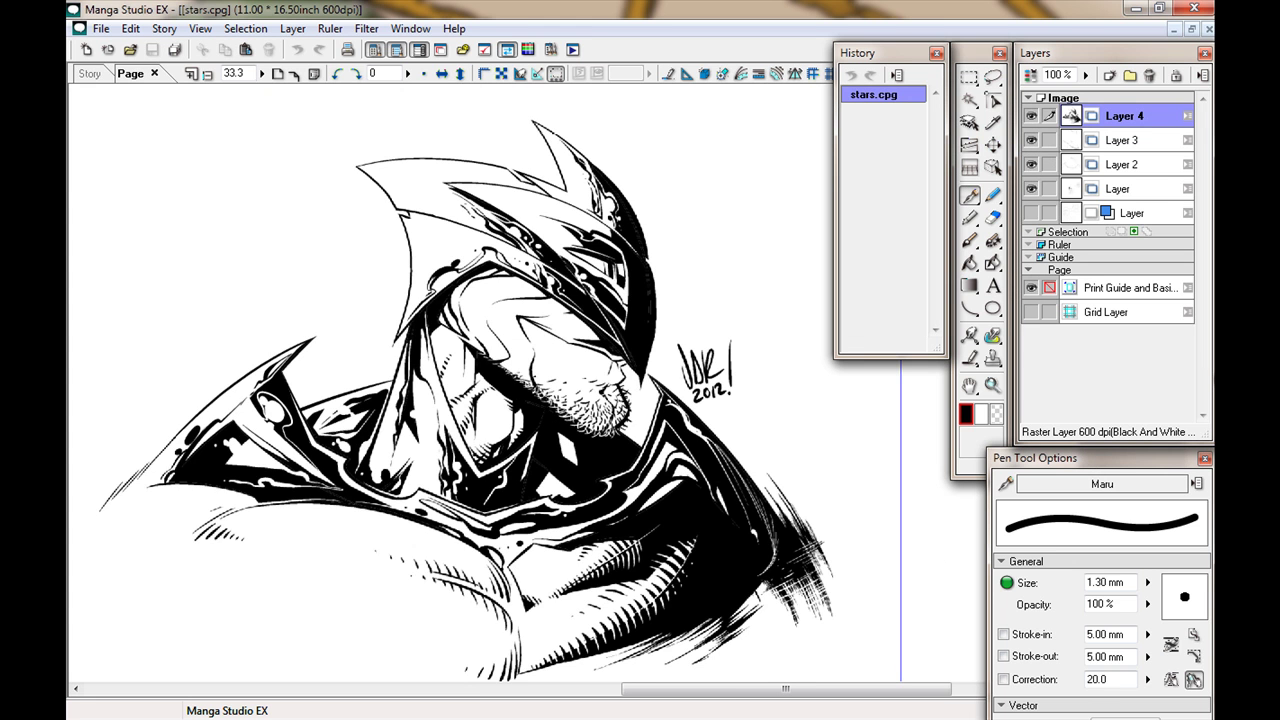
drag(347, 307, 331, 201)
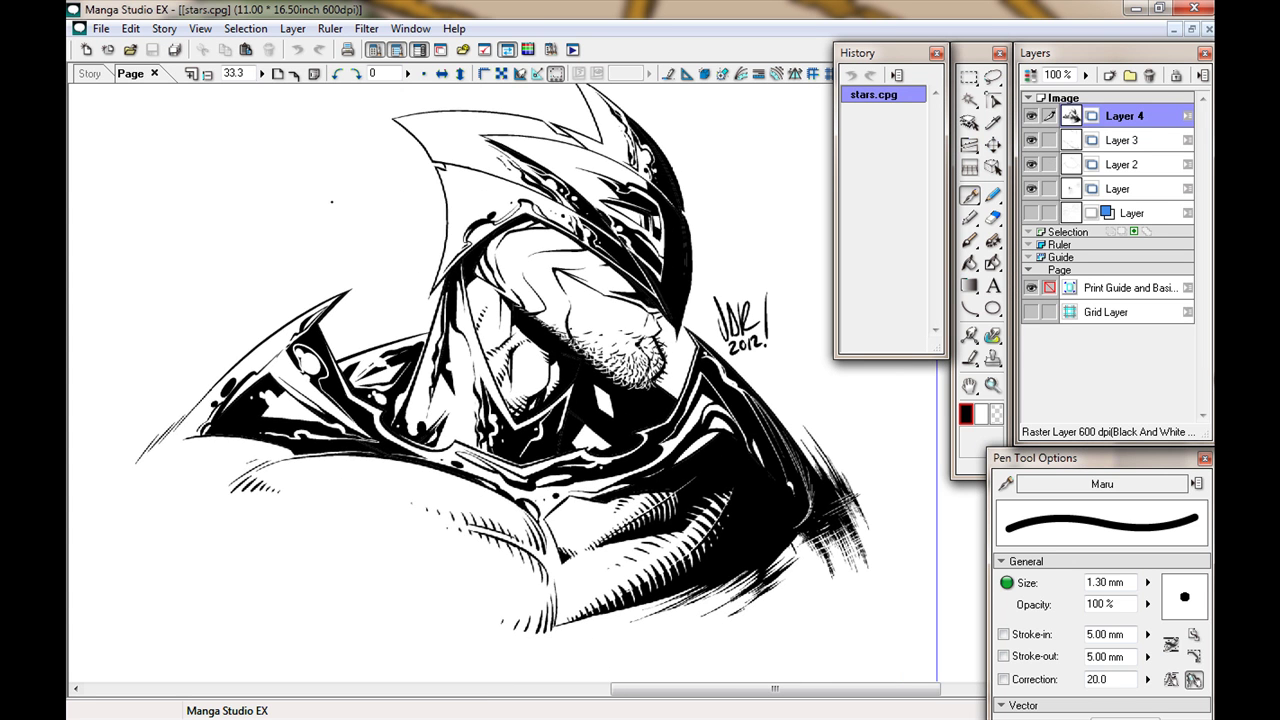
scroll(332, 201, down, 2)
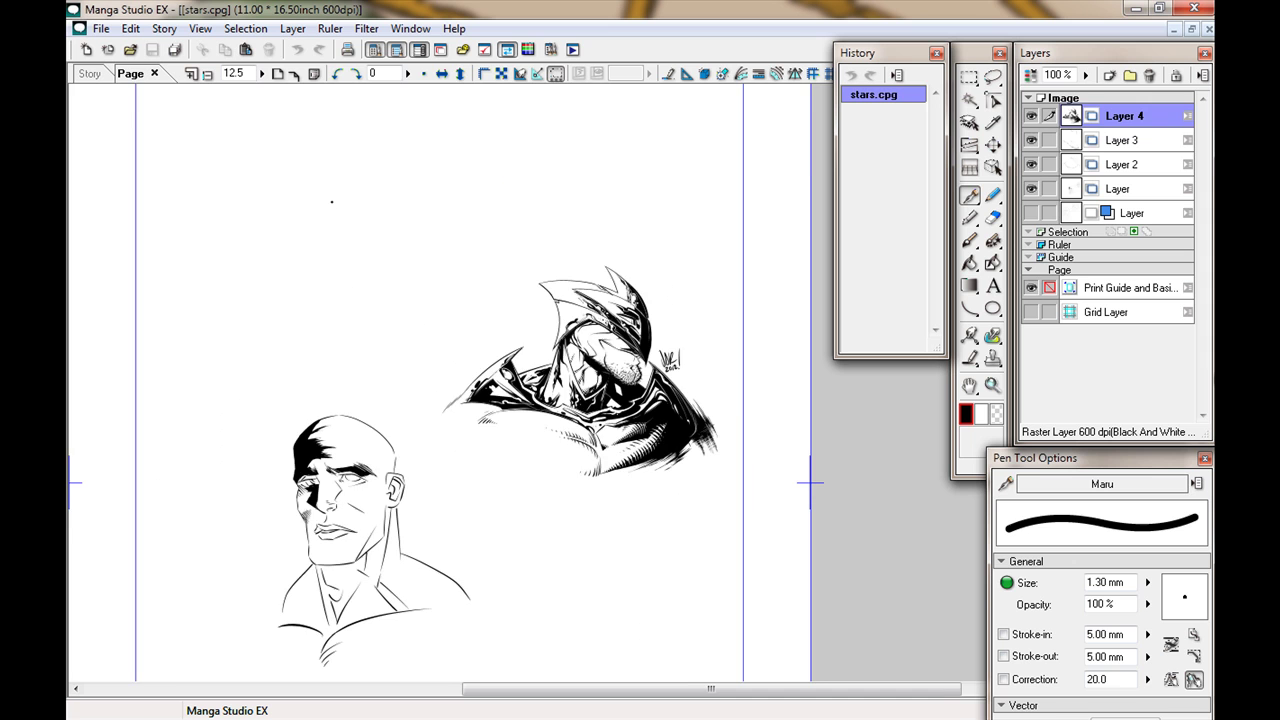
scroll(332, 201, down, 1)
Draw a trial Pen circle around the upper-right drawing, undo it, and zoom back onto the inks.
drag(417, 303, 412, 253)
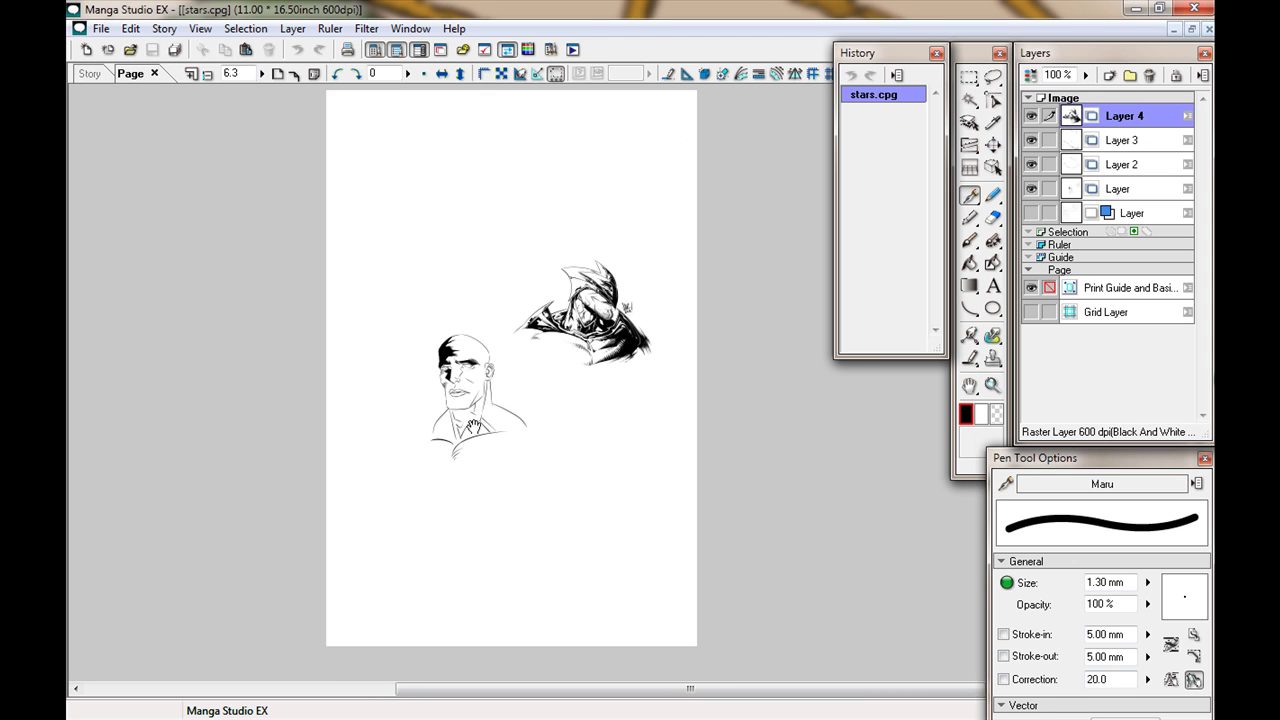
drag(405, 344, 383, 328)
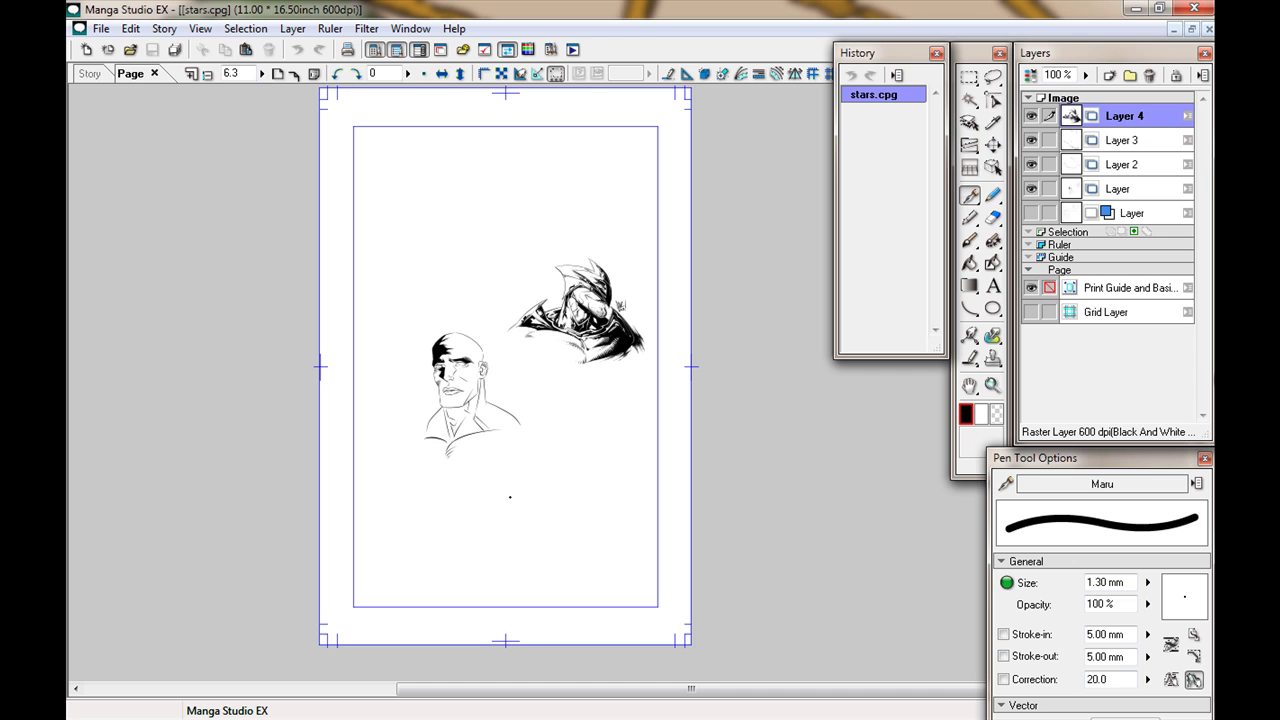
mouse_move(575, 234)
mouse_down()
mouse_move(665, 338)
mouse_move(600, 234)
mouse_up()
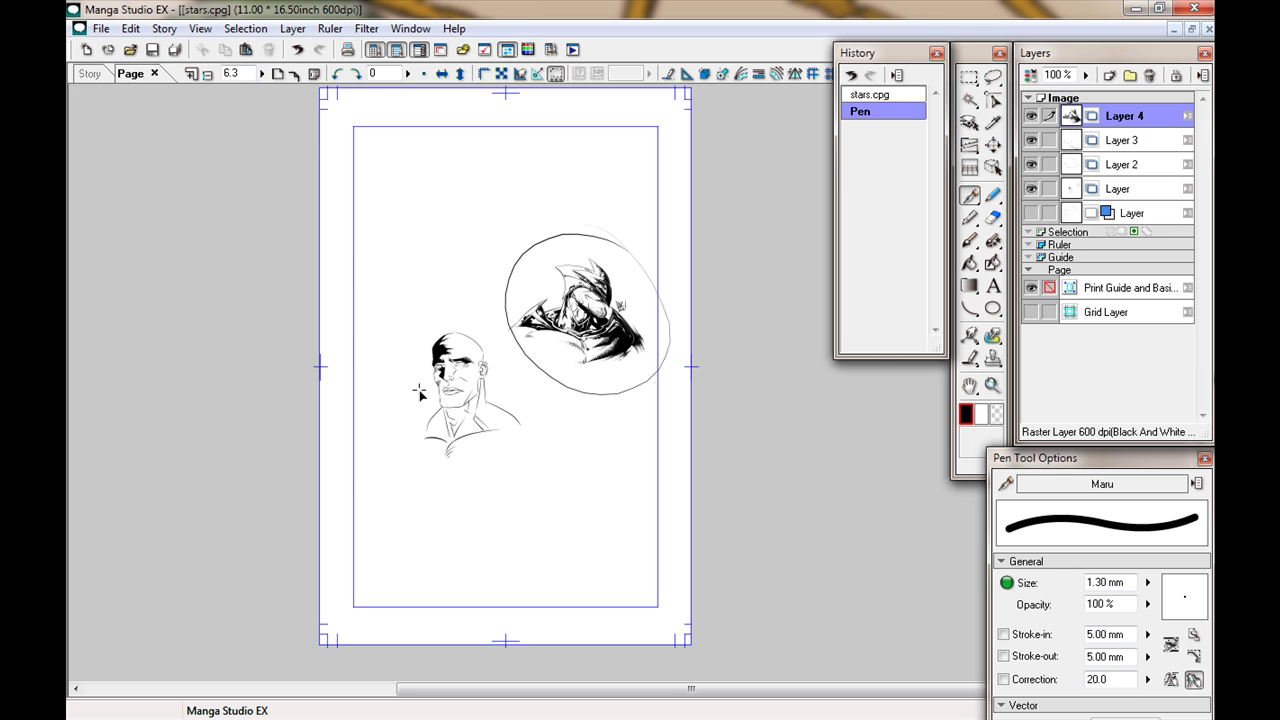
key(ctrl+z)
scroll(413, 332, up, 2)
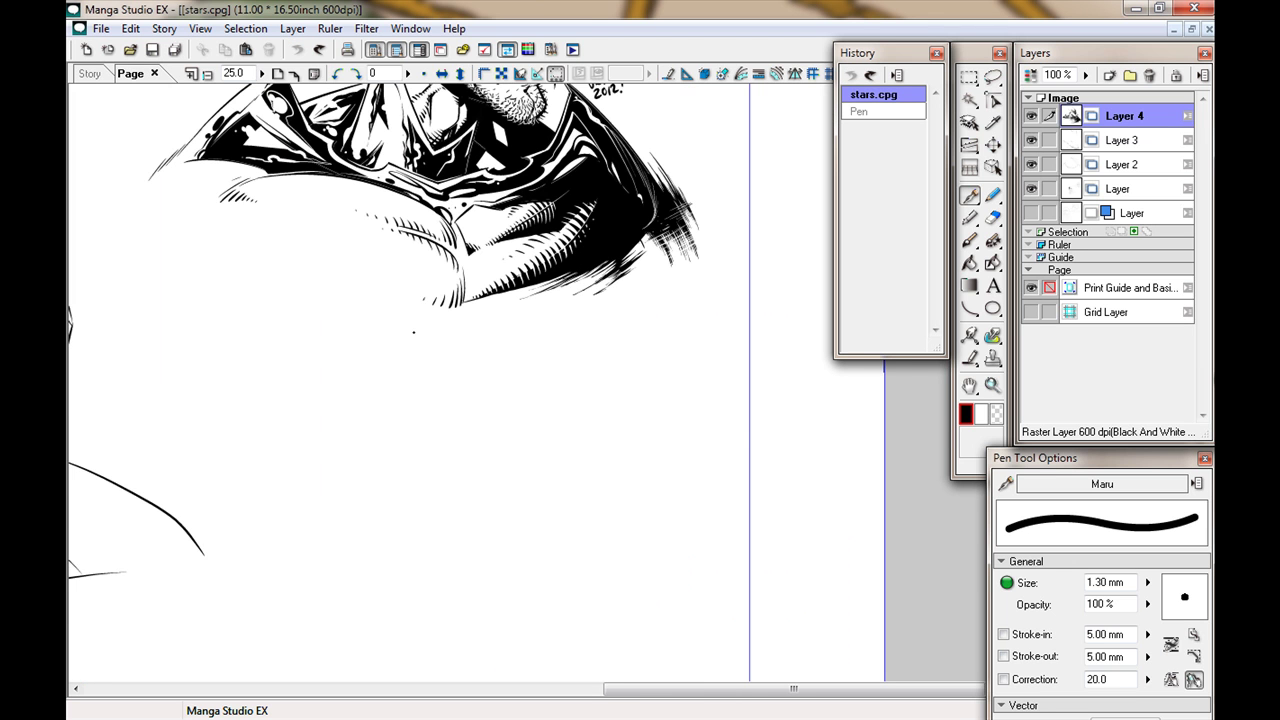
drag(488, 353, 609, 565)
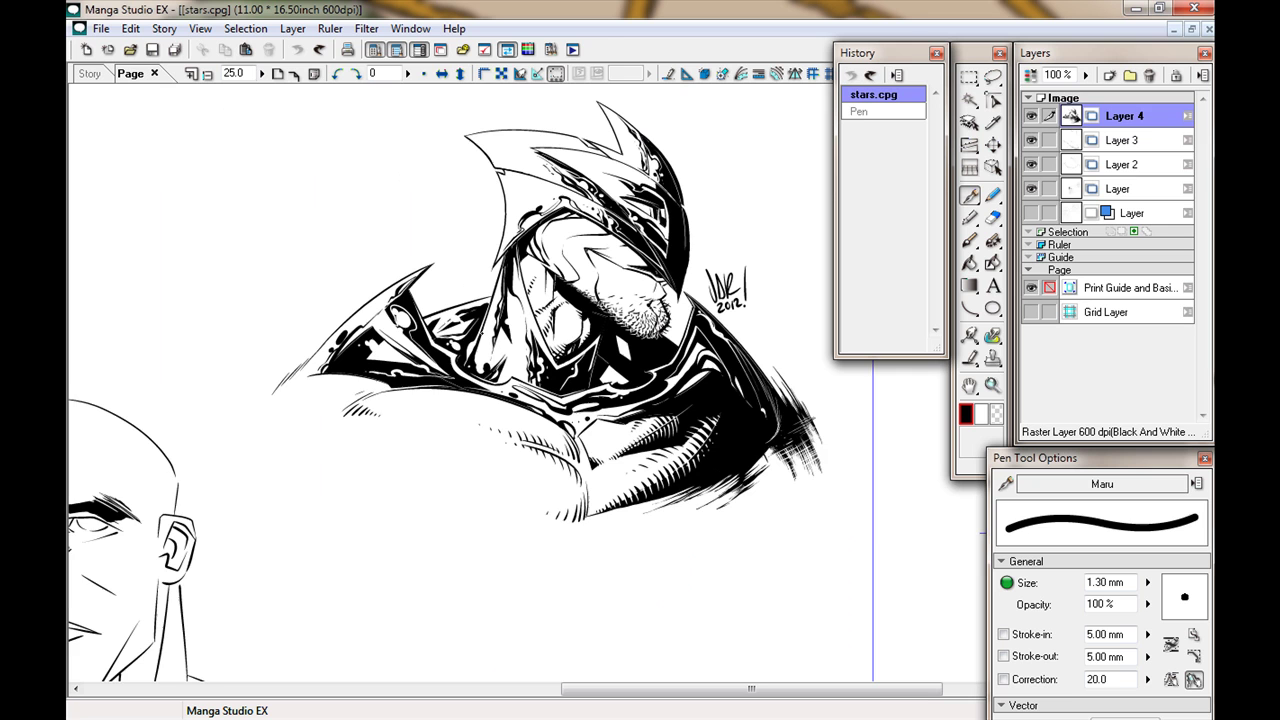
drag(983, 530, 972, 562)
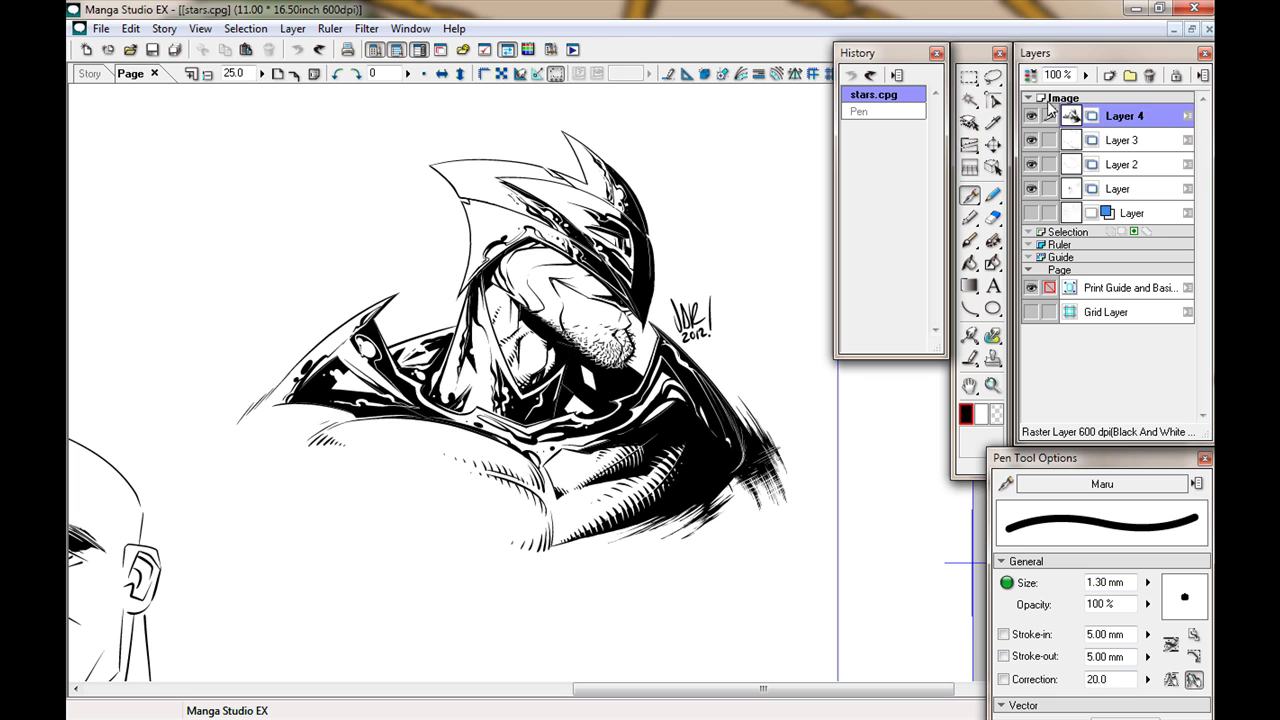
click(1031, 140)
click(1031, 188)
click(1031, 115)
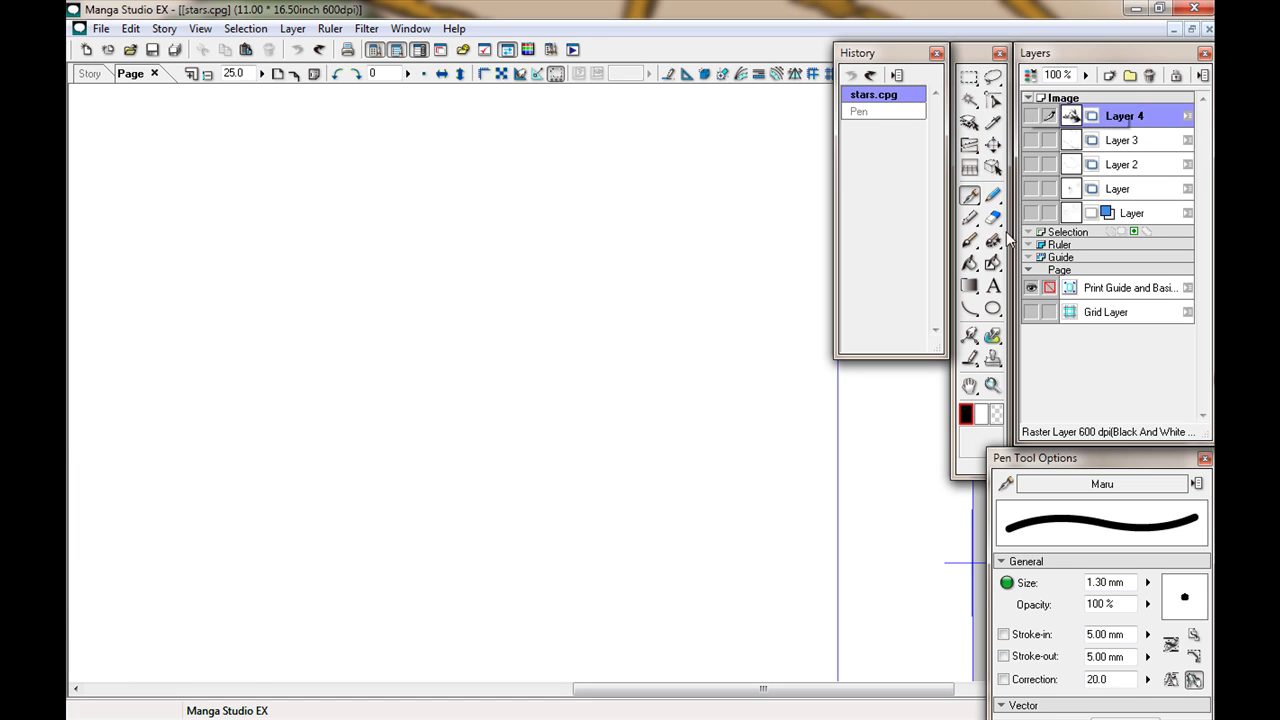
click(1031, 213)
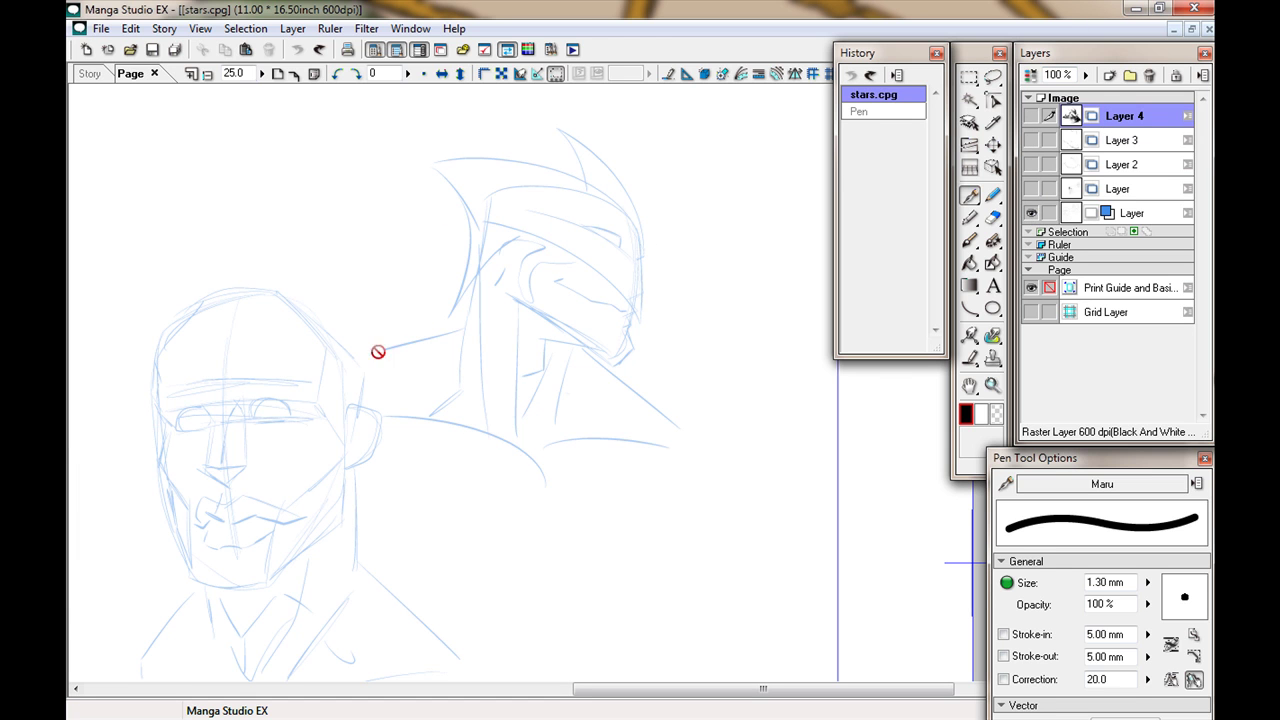
mouse_move(263, 434)
mouse_down()
mouse_move(471, 191)
mouse_move(351, 429)
mouse_move(559, 298)
mouse_up()
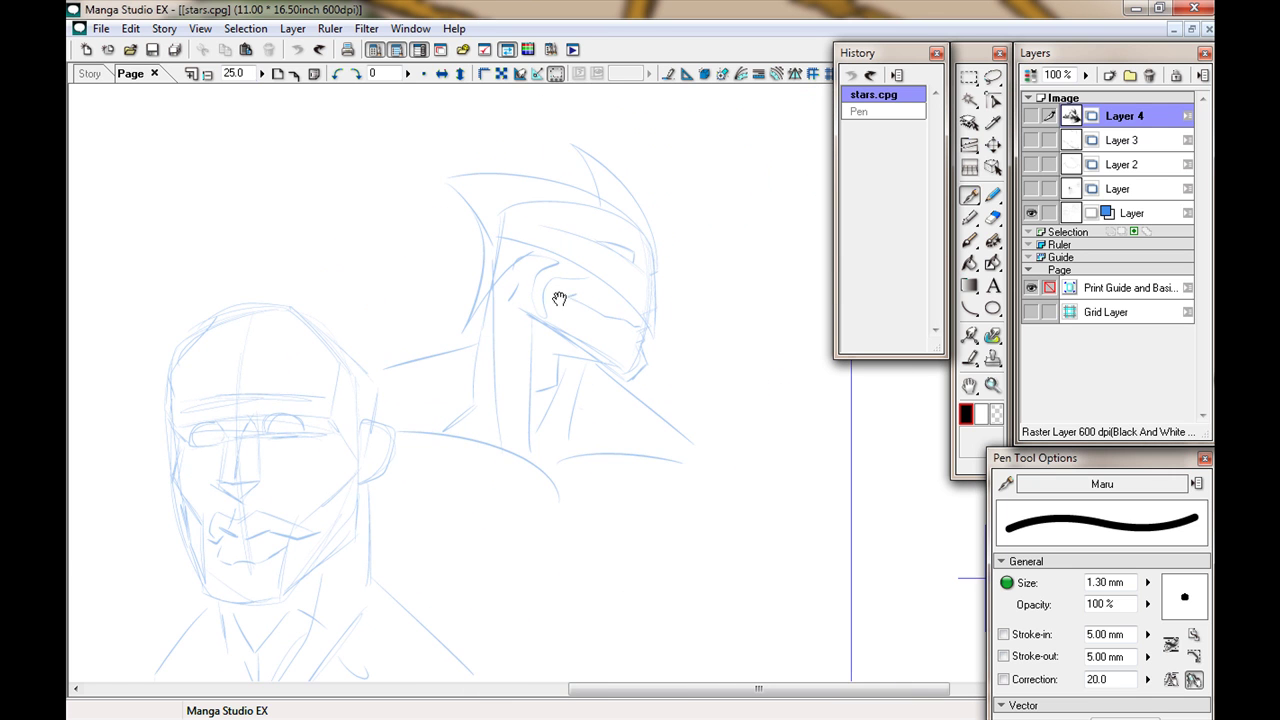
click(1031, 188)
click(1031, 164)
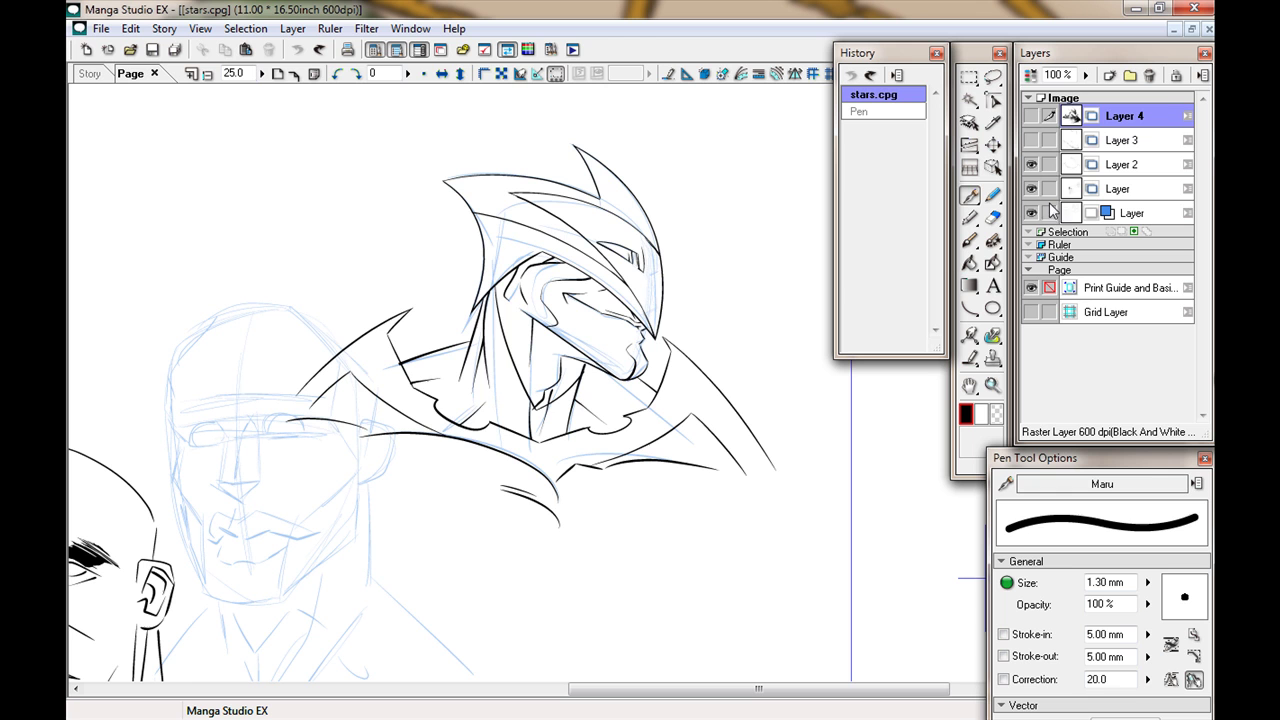
click(1031, 140)
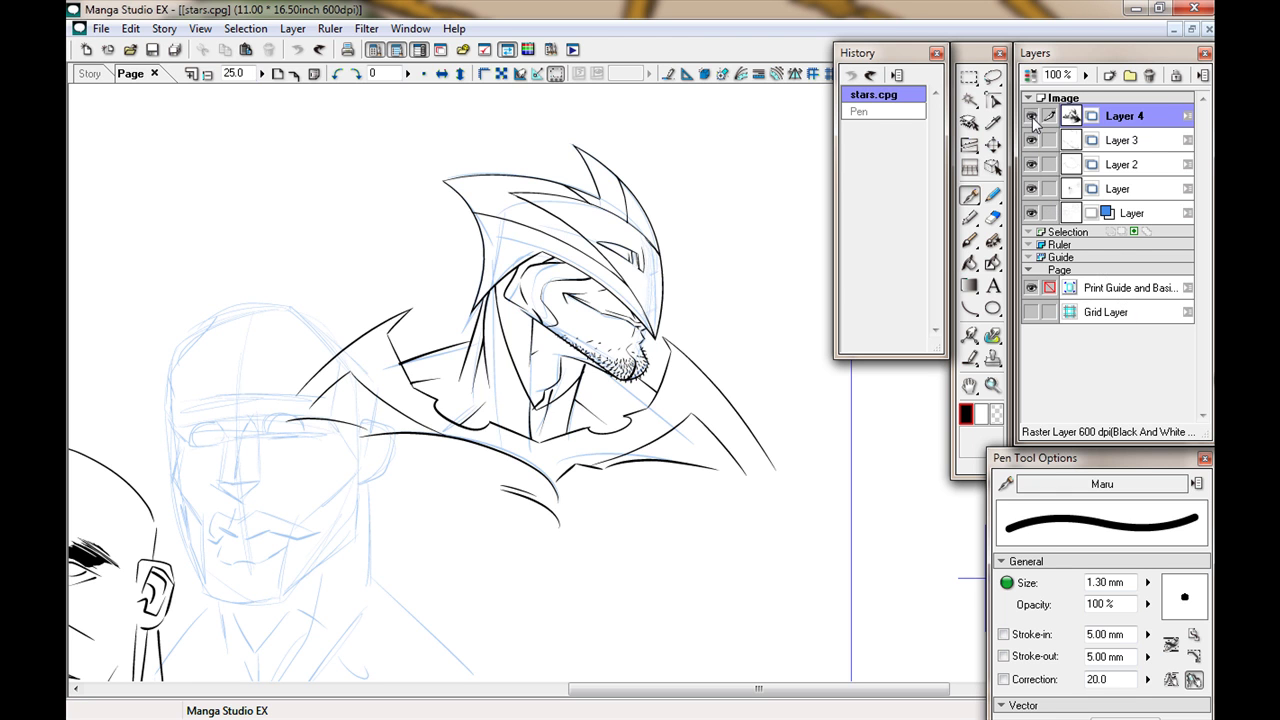
click(1031, 116)
click(1033, 213)
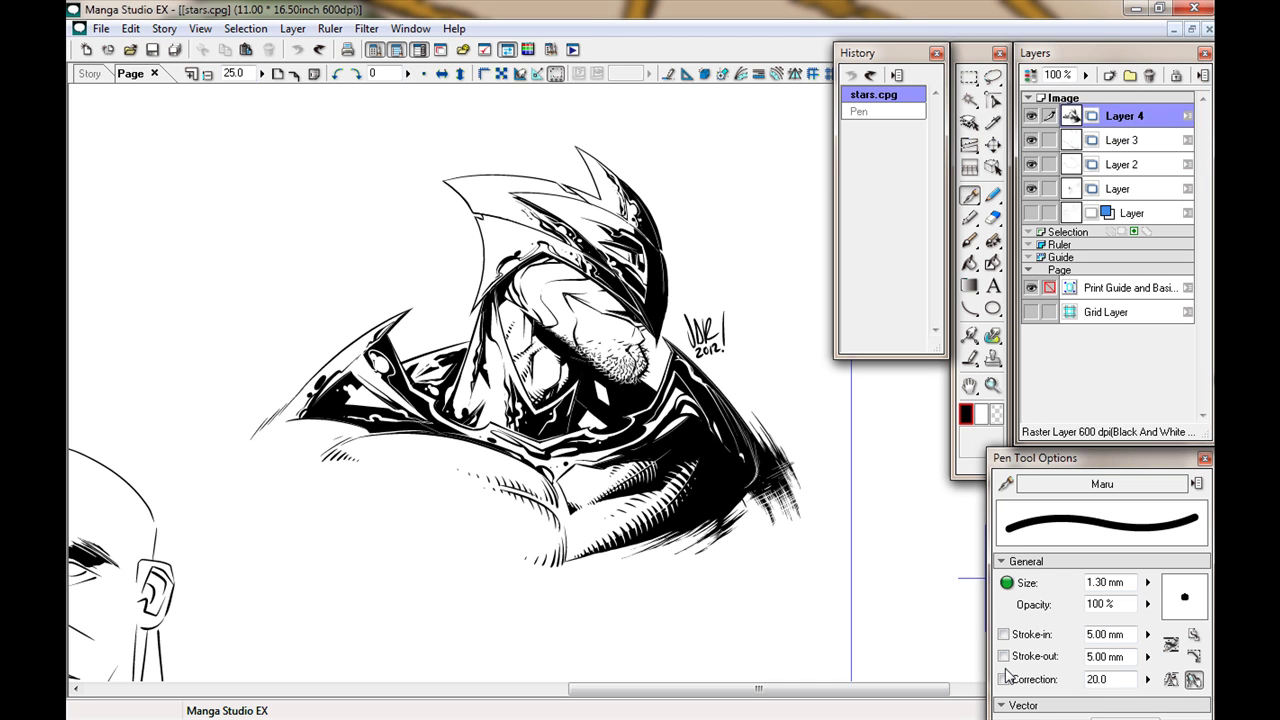
Open File > Export > Image File and move the Export Image dialog away from the artwork.
click(101, 28)
mouse_move(233, 316)
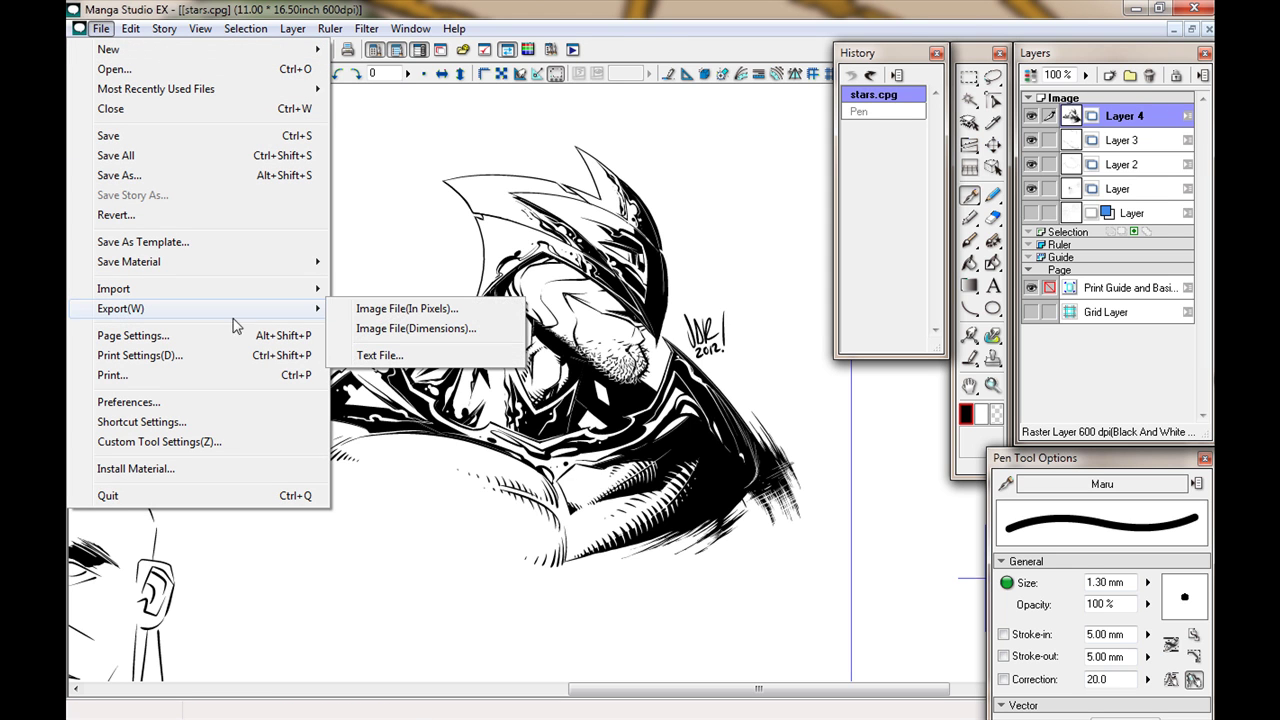
click(378, 308)
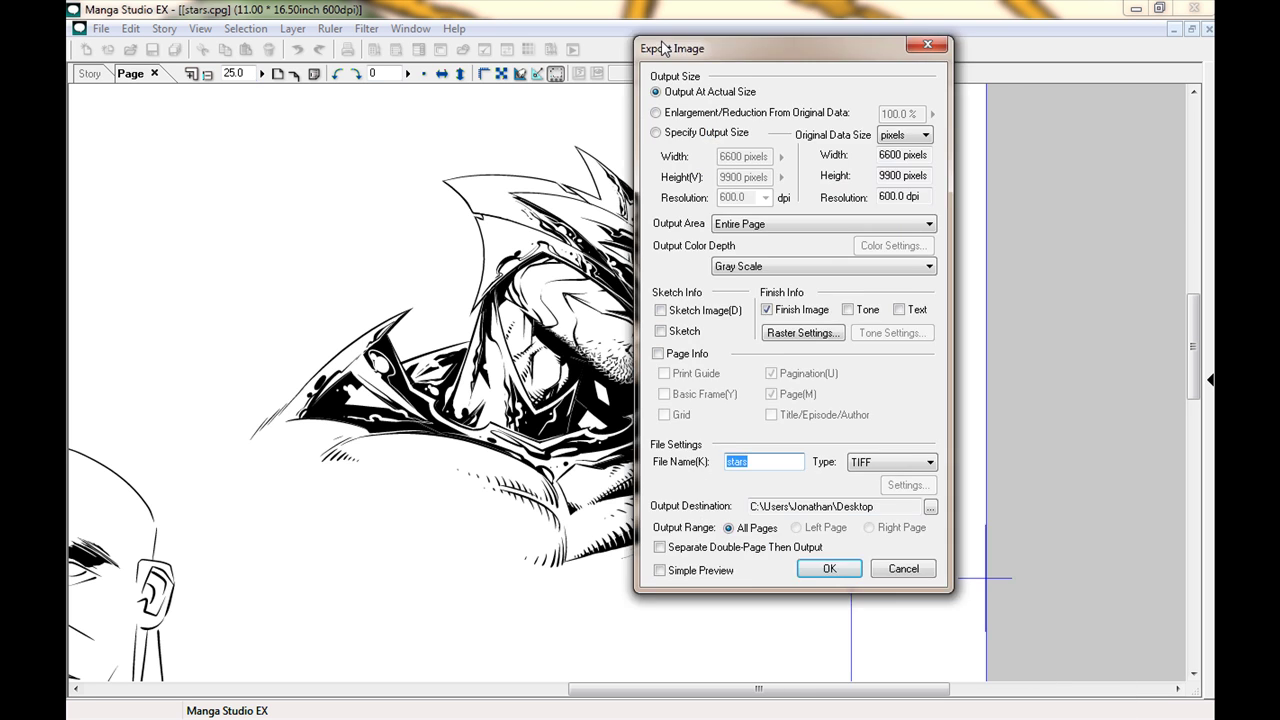
drag(667, 50, 858, 82)
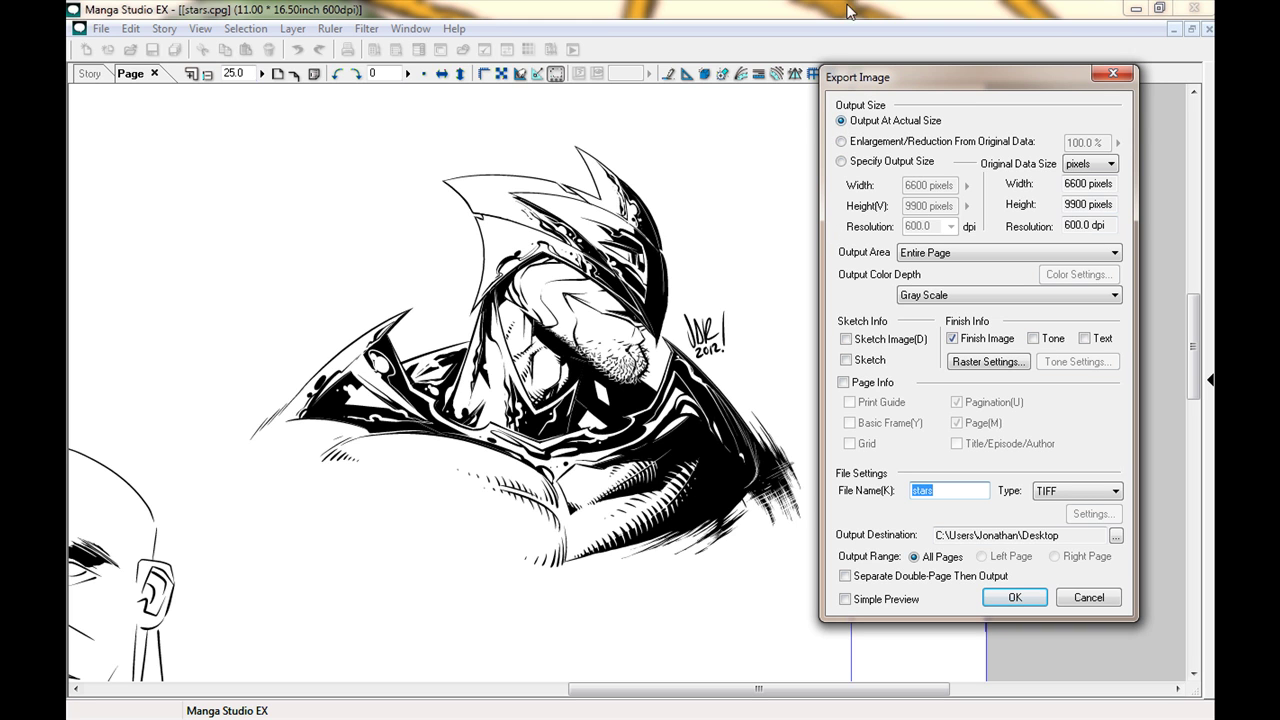
Set the Output Area to Entire Page and check the choice again.
click(925, 253)
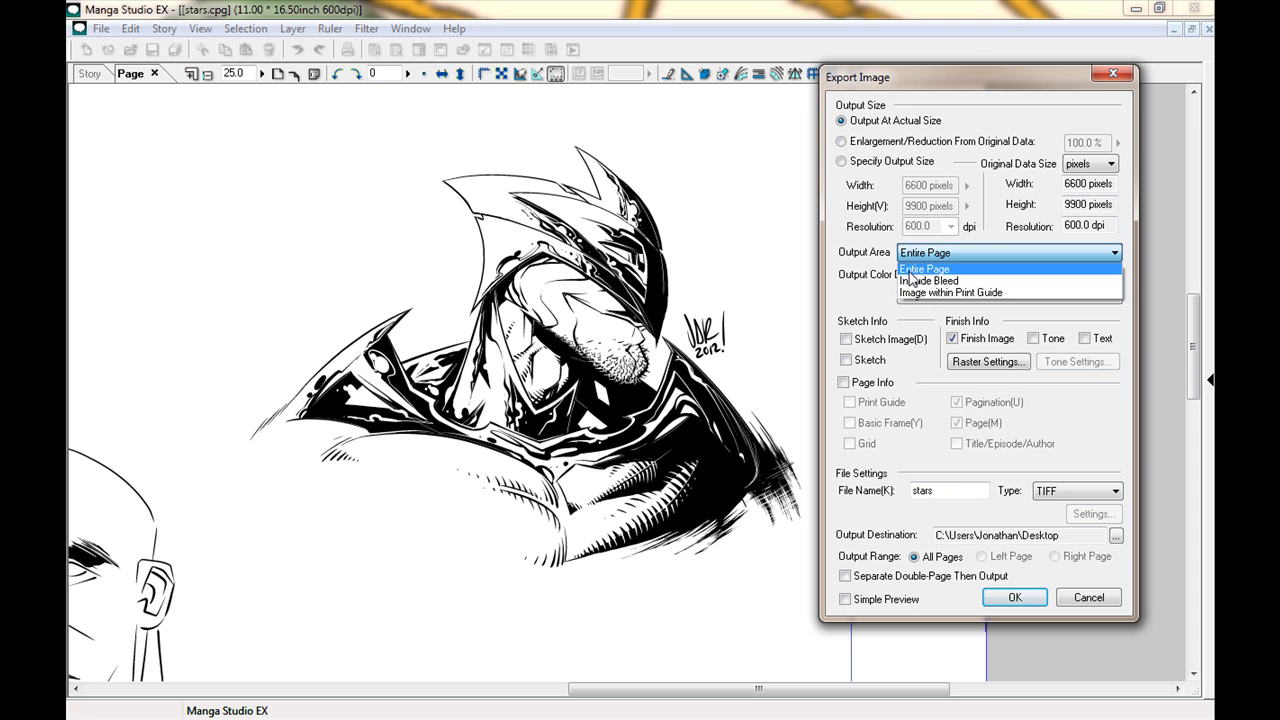
click(910, 270)
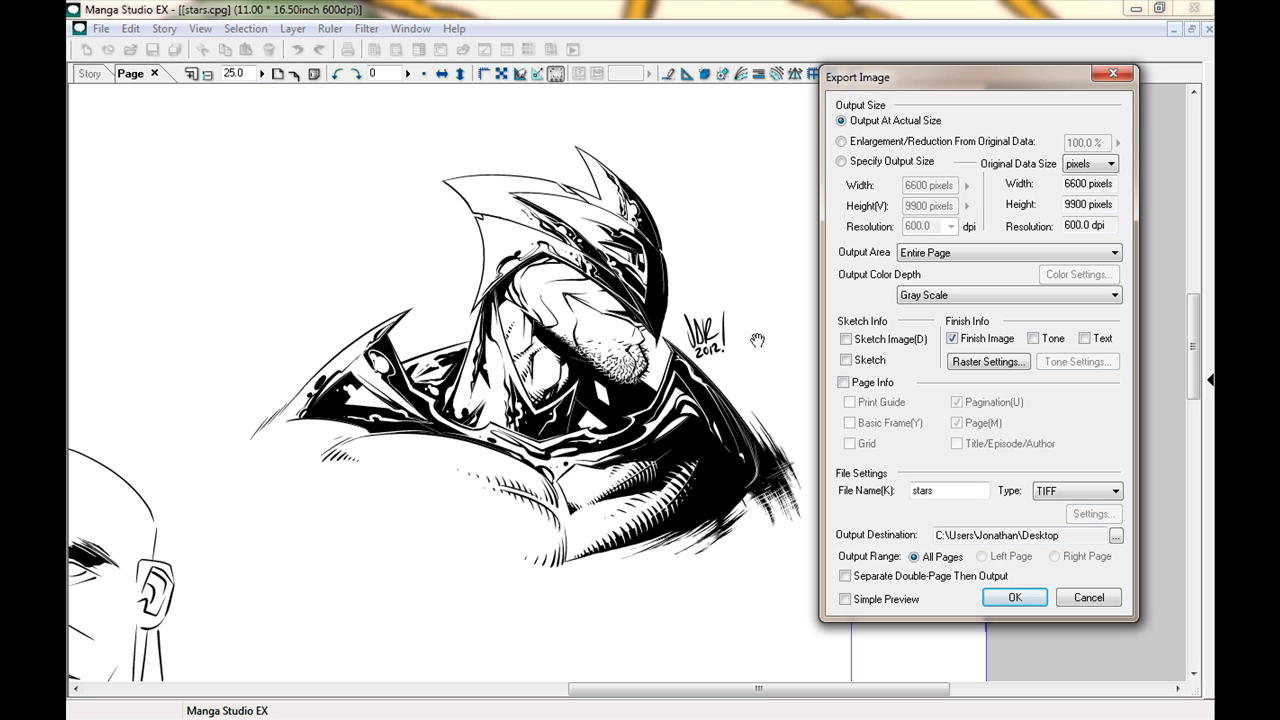
drag(732, 306, 578, 288)
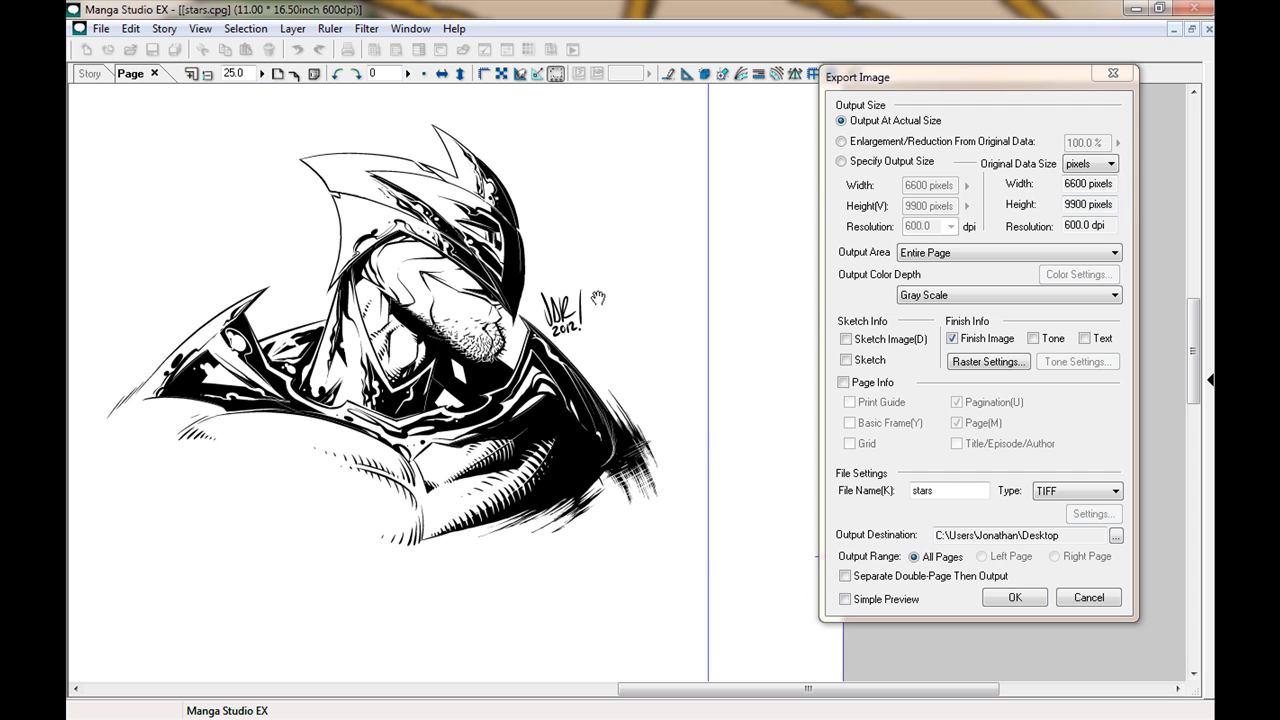
drag(516, 320, 624, 275)
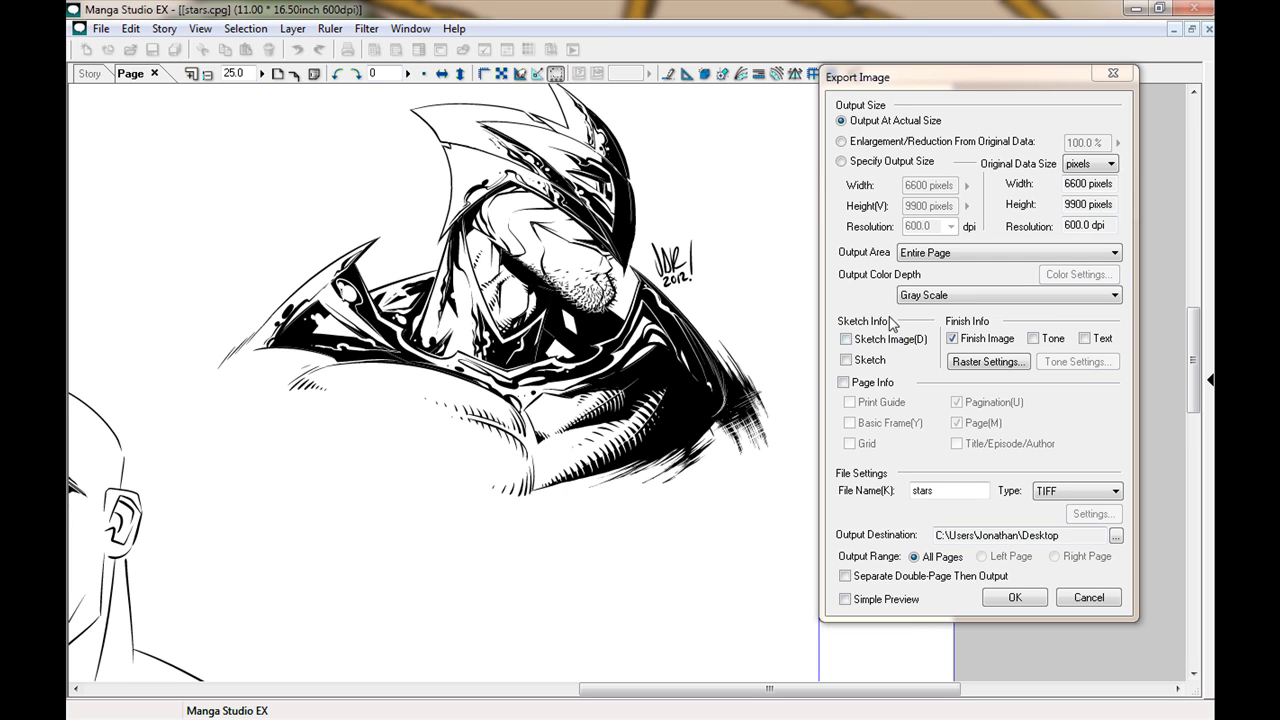
click(922, 257)
Export the page as a Gray Scale TIFF with Sketch left unchecked.
click(914, 298)
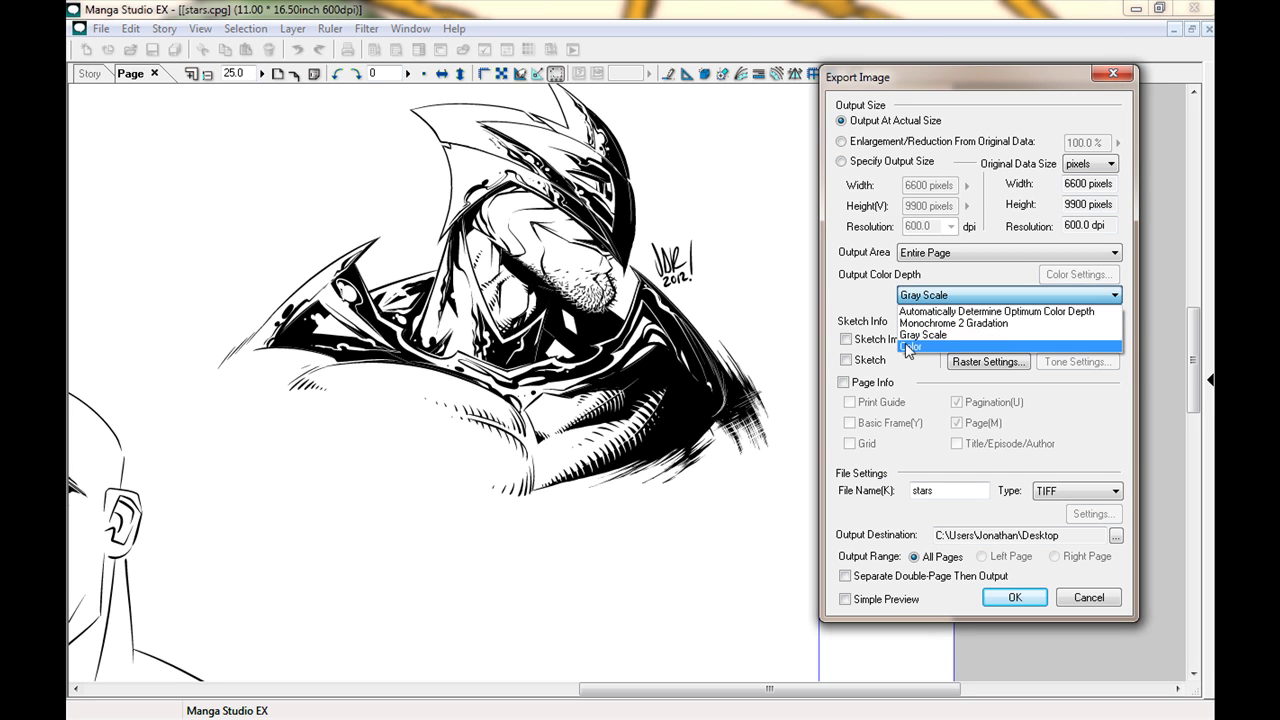
click(910, 336)
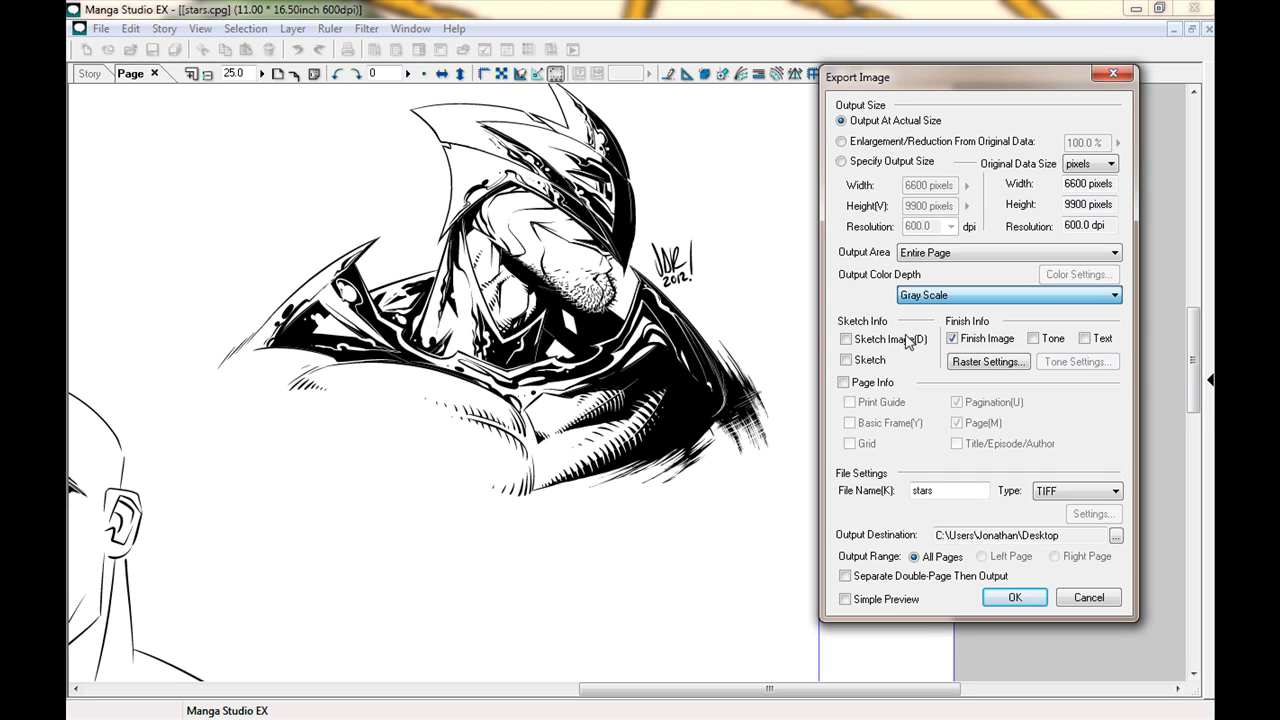
click(846, 361)
click(847, 361)
click(1055, 491)
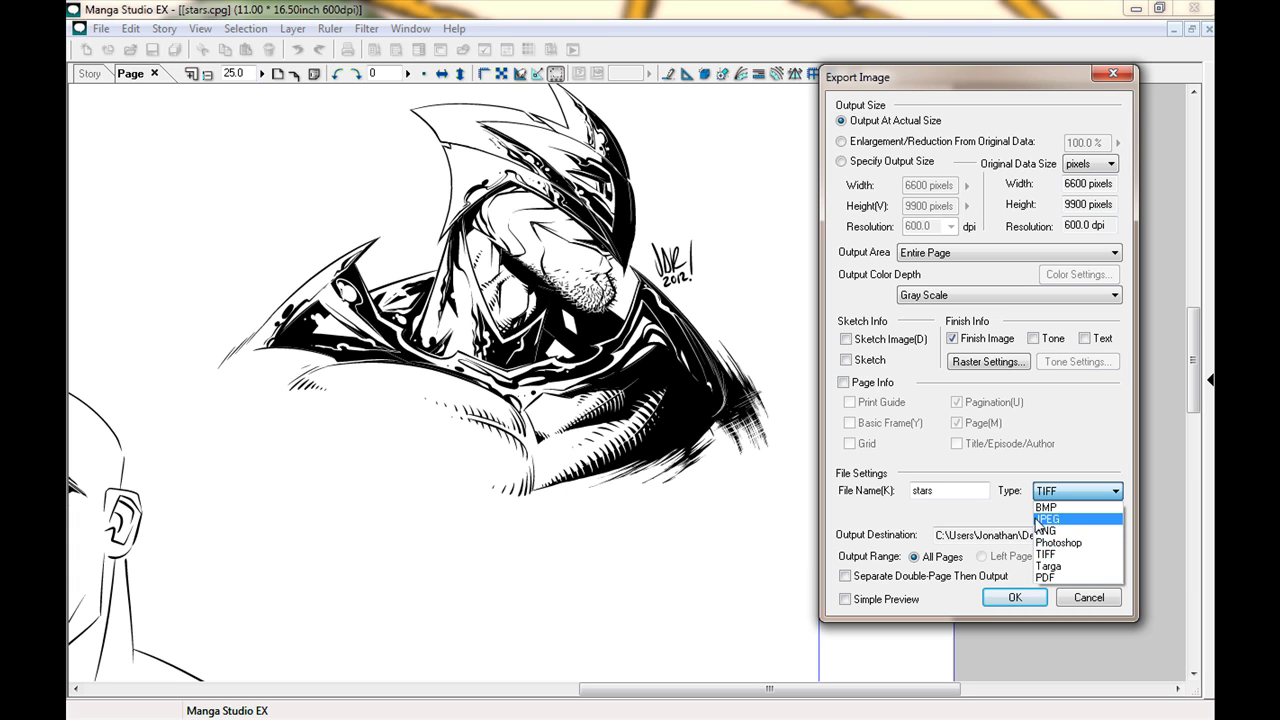
click(1047, 555)
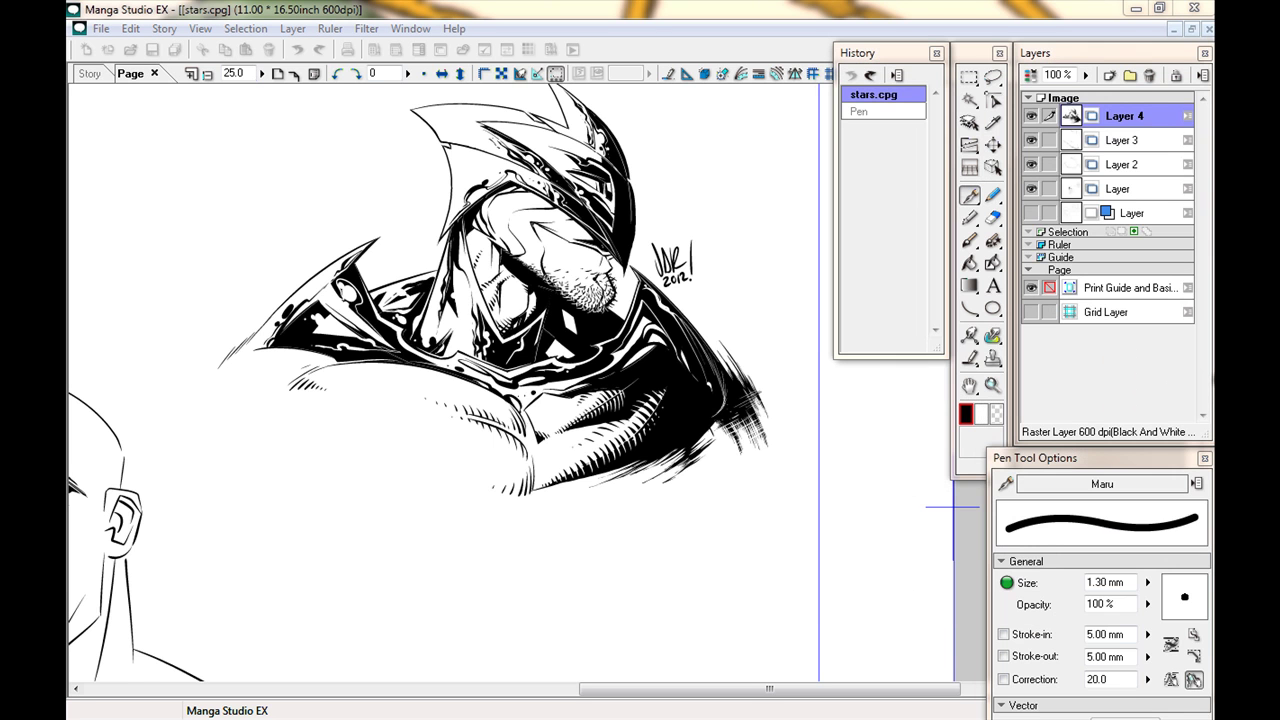
drag(1236, 415, 711, 317)
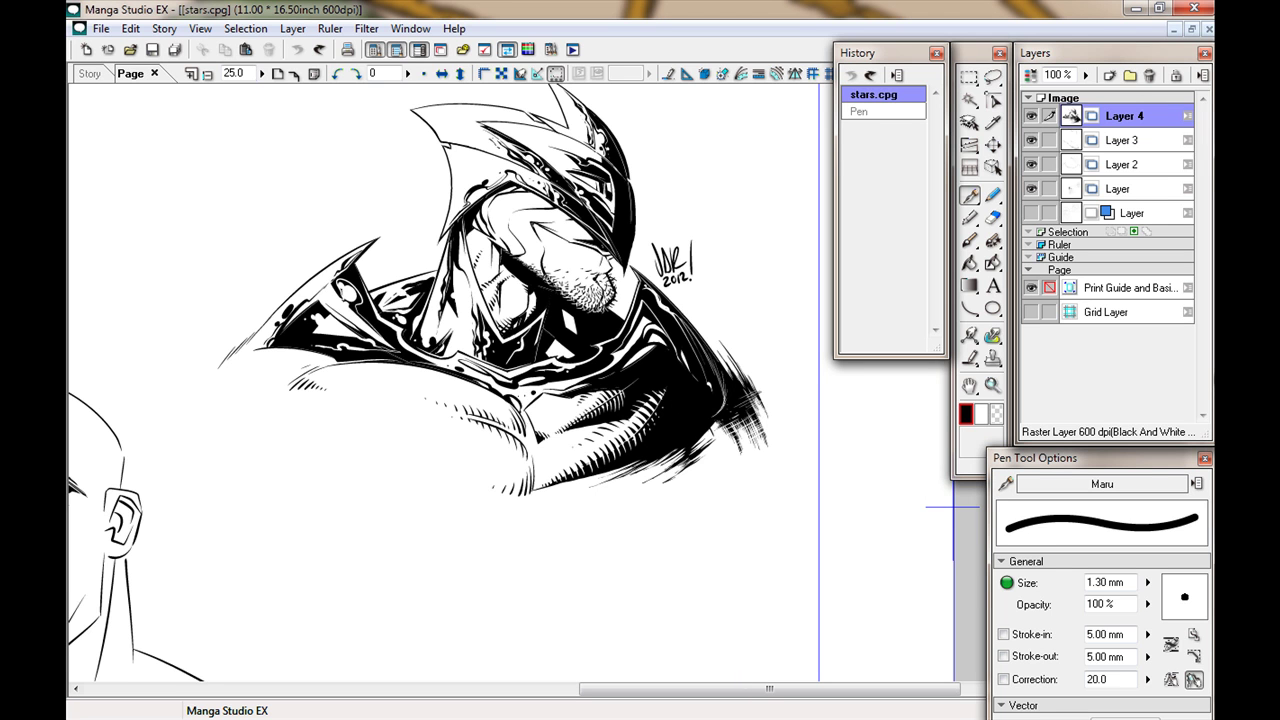
Switch to Photoshop, open stars.tif with File > Open As, and centre its window.
key(alt+Tab)
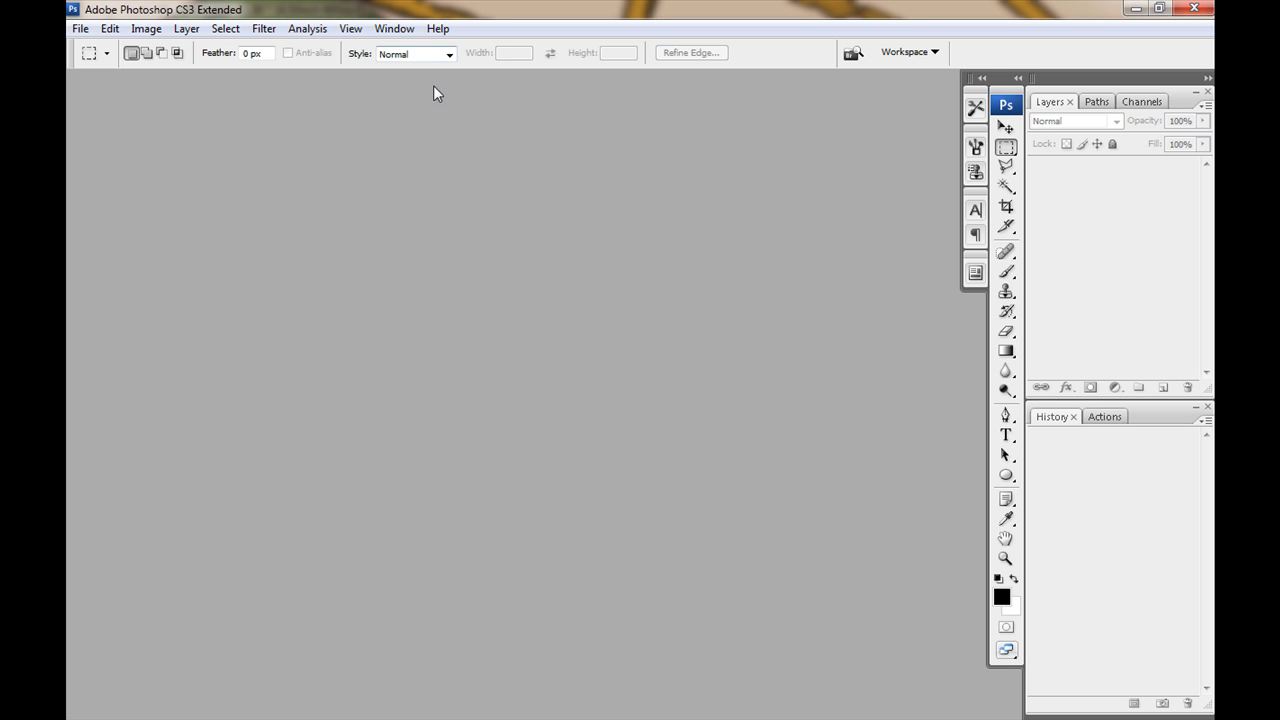
click(80, 28)
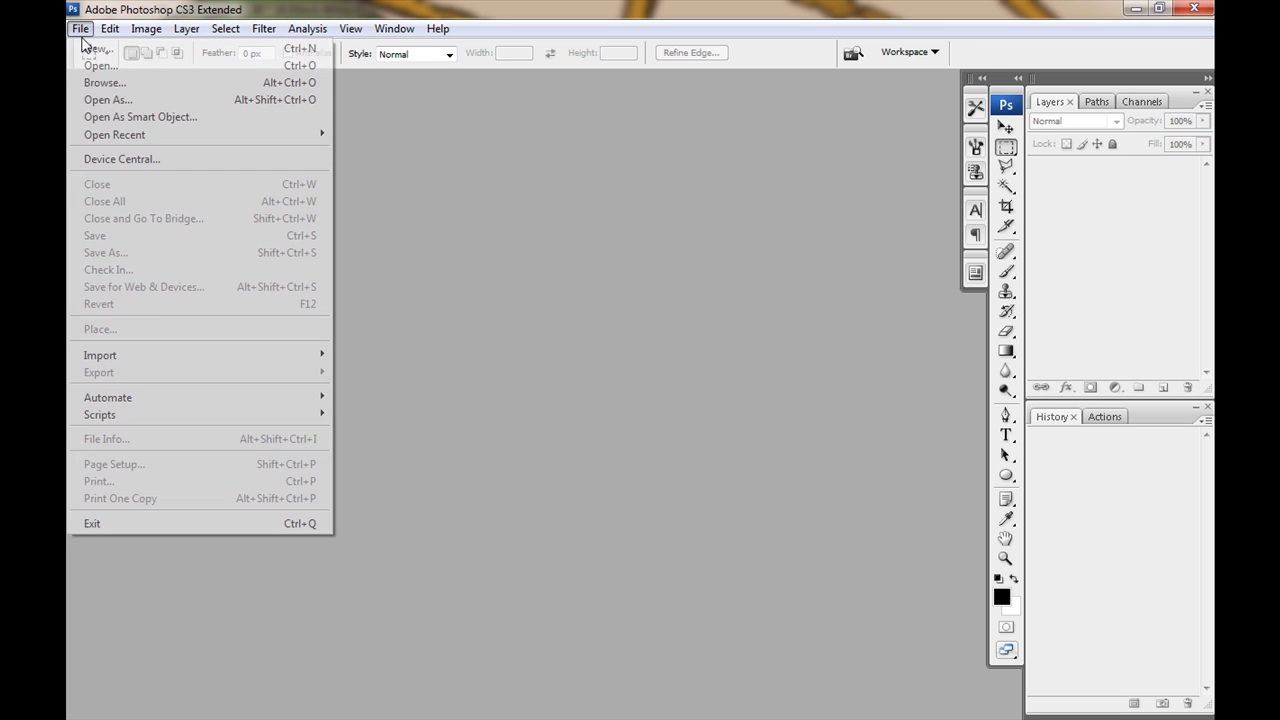
click(98, 82)
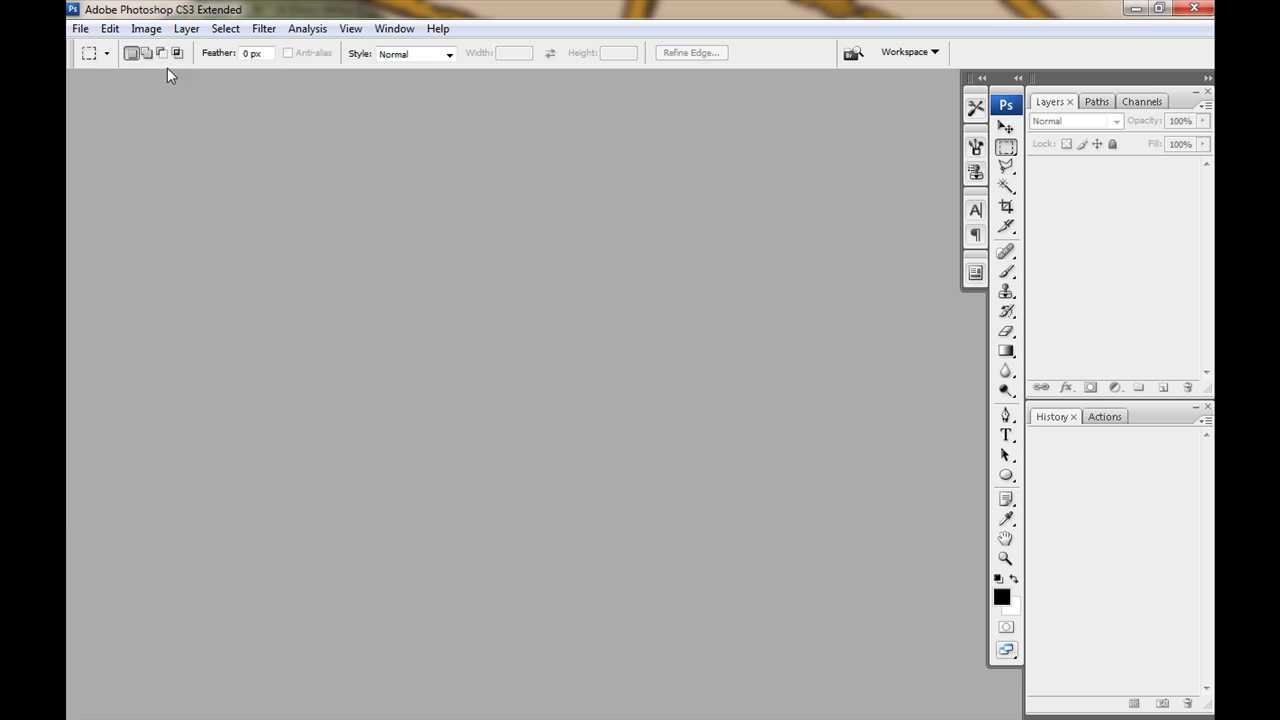
click(79, 29)
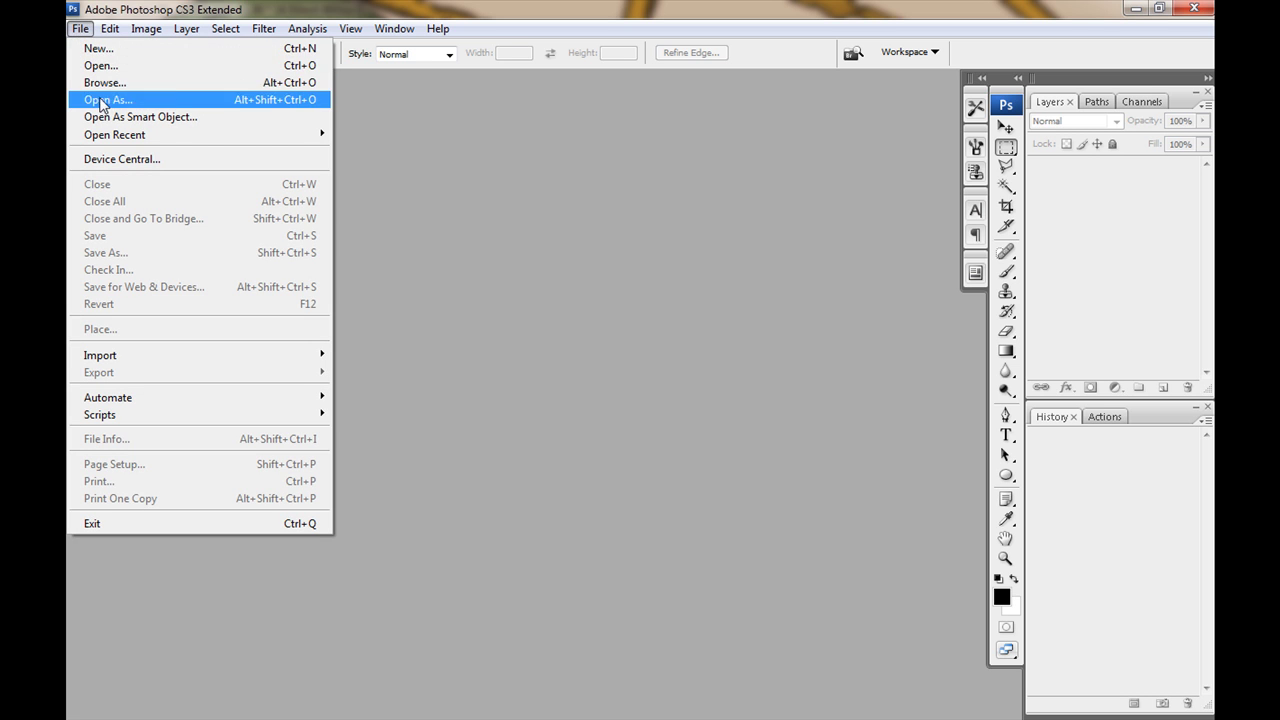
click(97, 66)
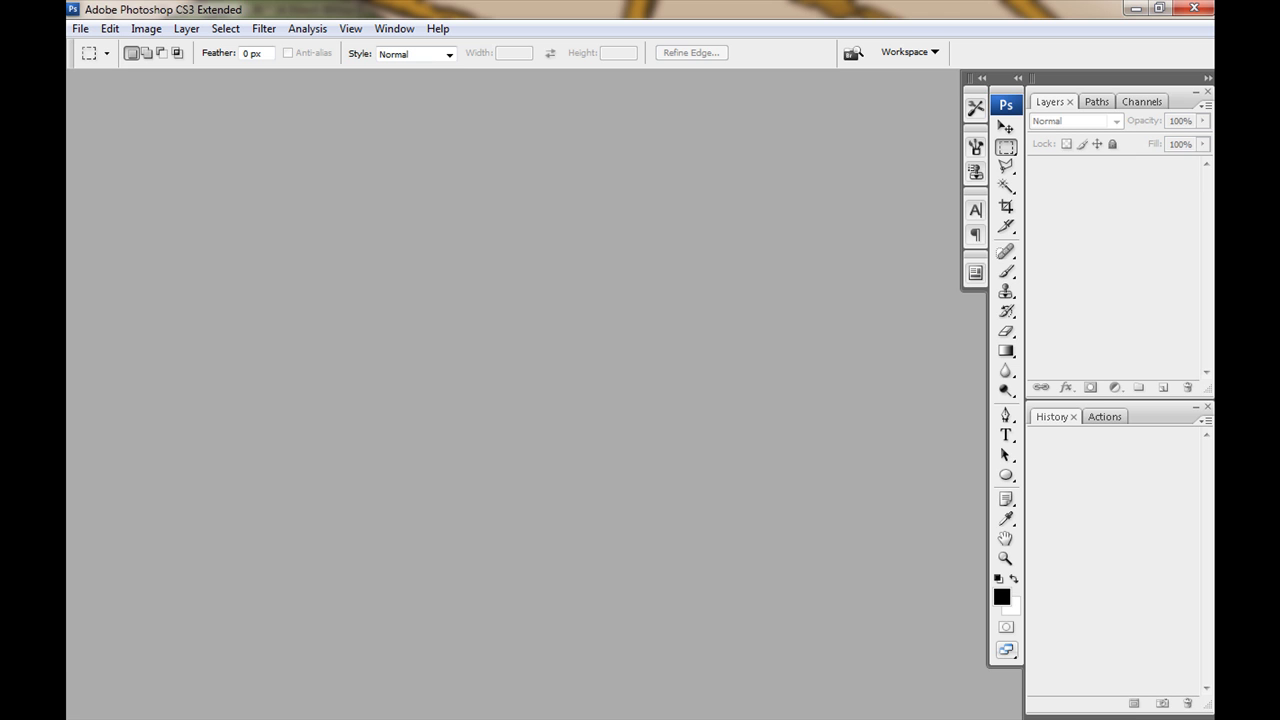
drag(281, 96, 639, 116)
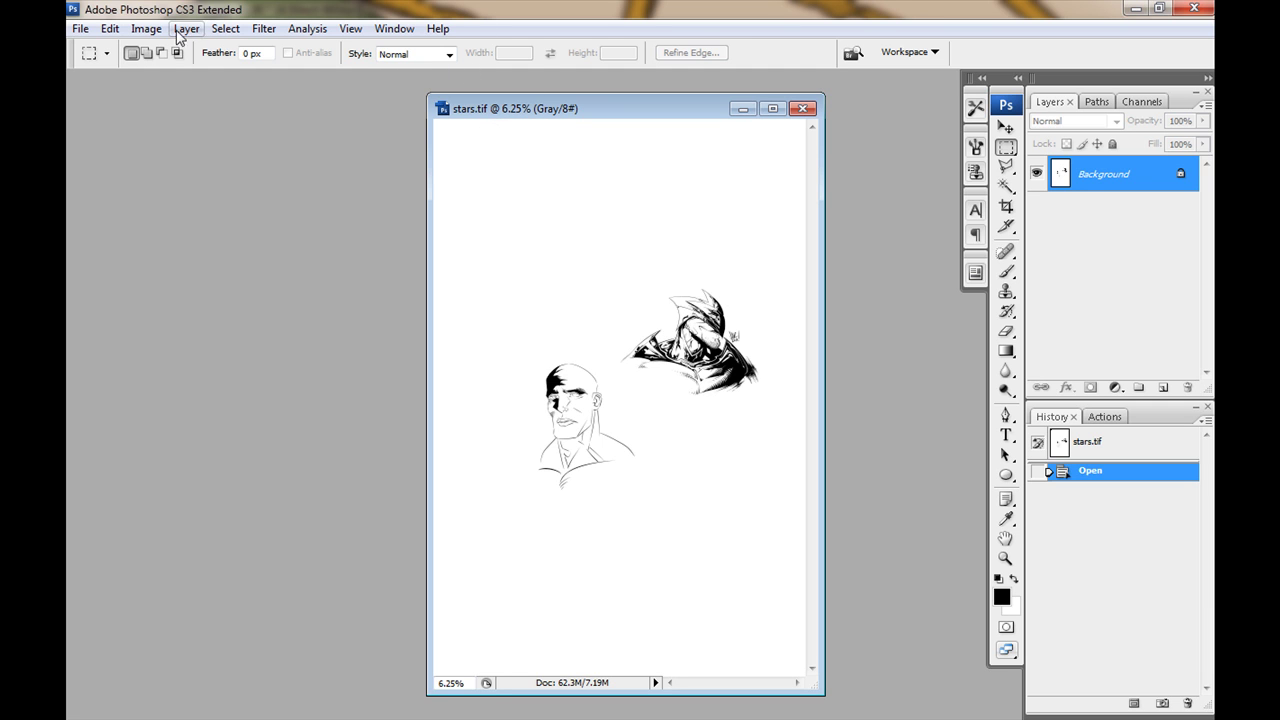
Check Image > Mode, then try cropping to the caped figure, undo the crop and deselect.
click(148, 30)
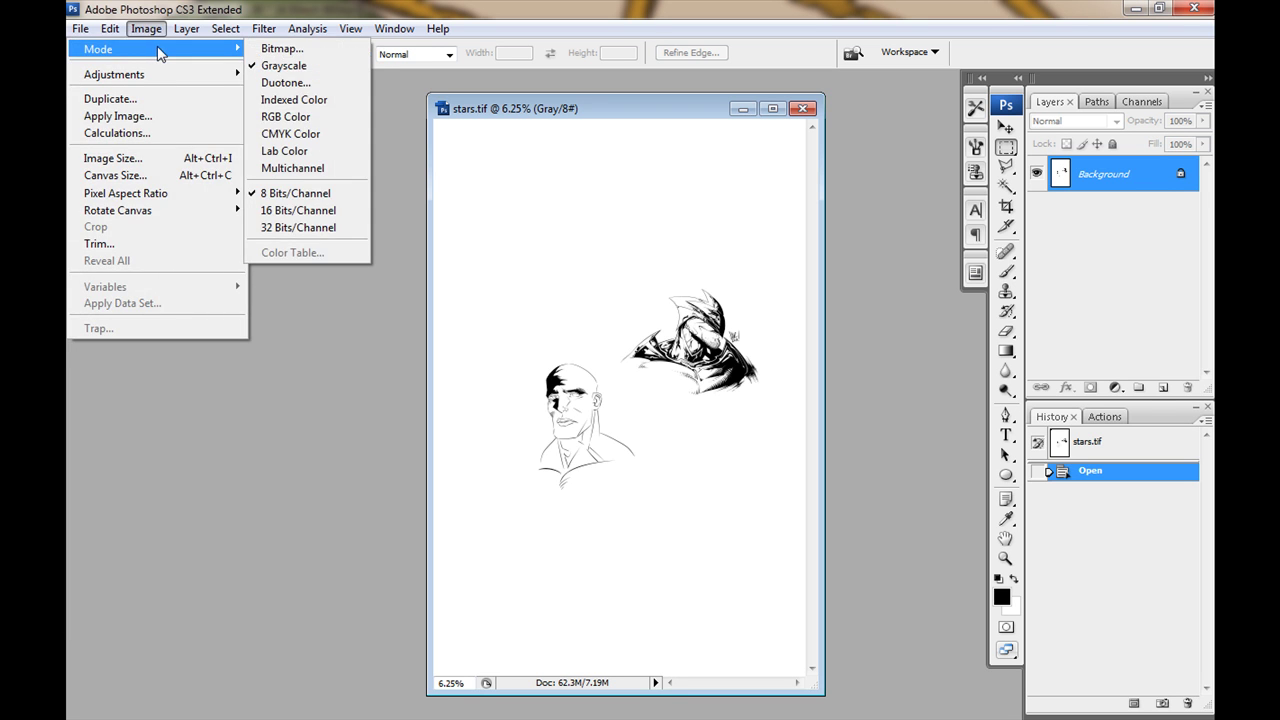
mouse_move(190, 50)
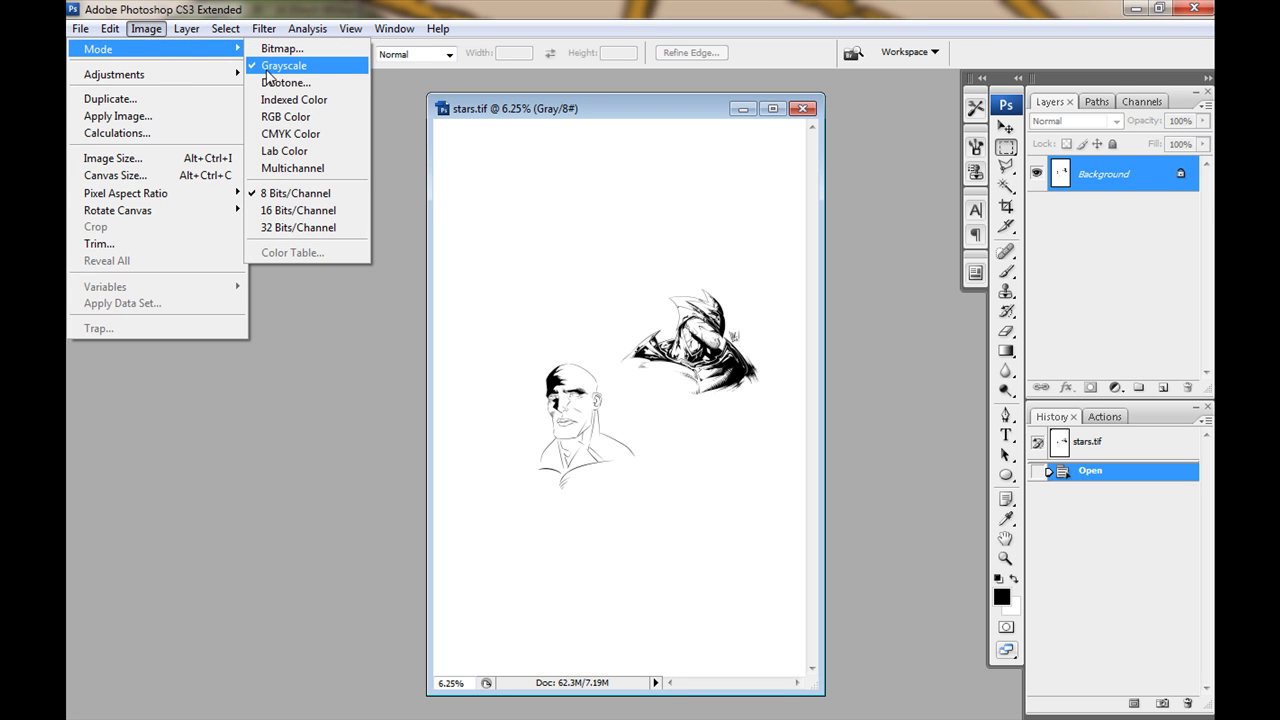
drag(487, 110, 455, 105)
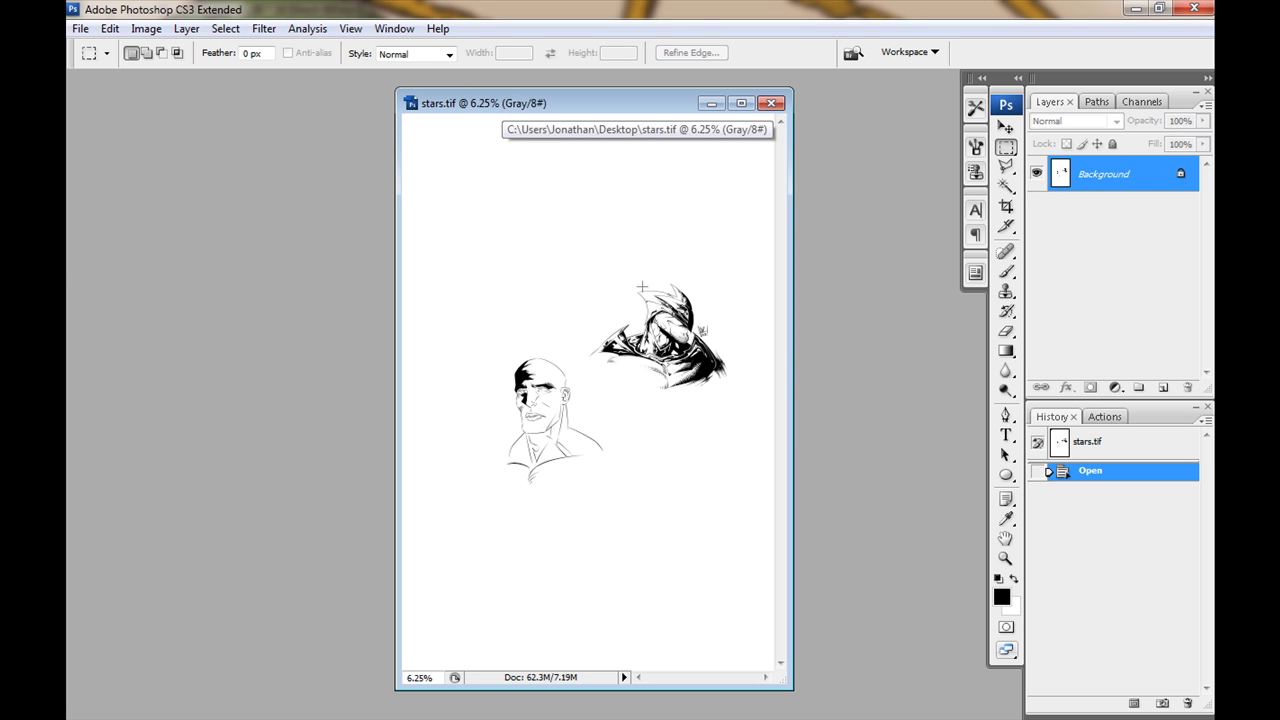
drag(742, 271, 582, 392)
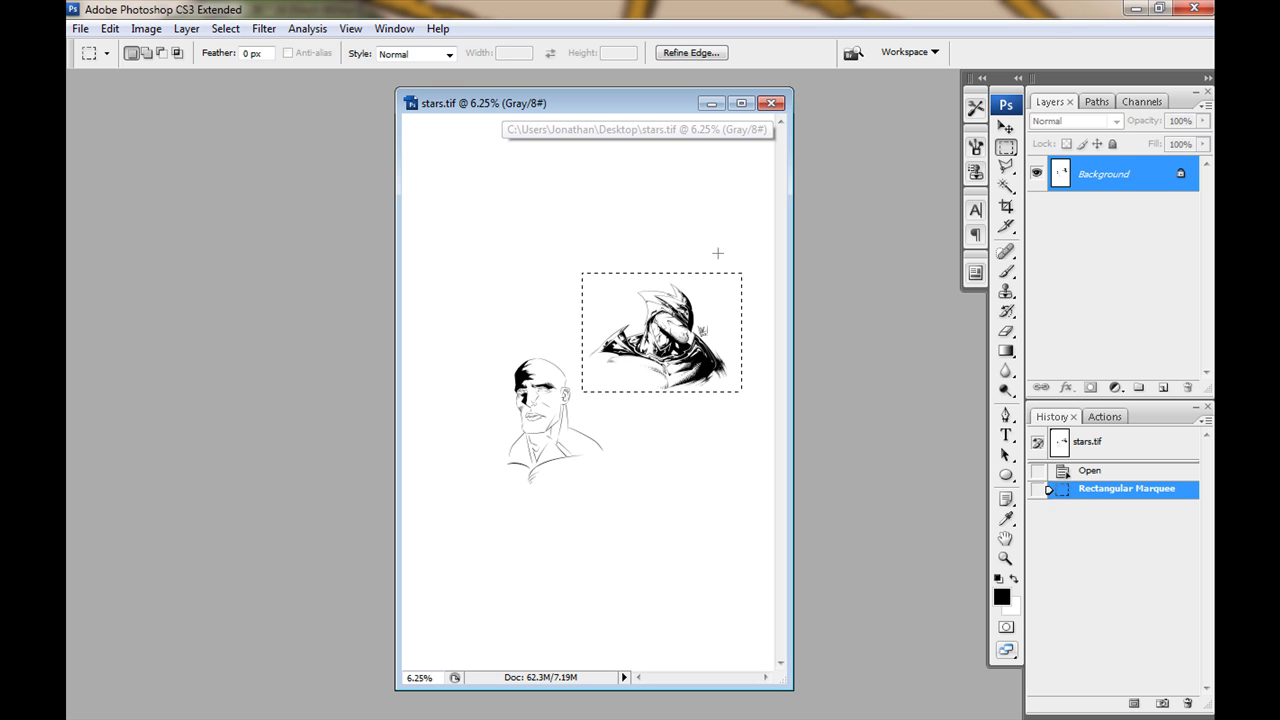
click(146, 28)
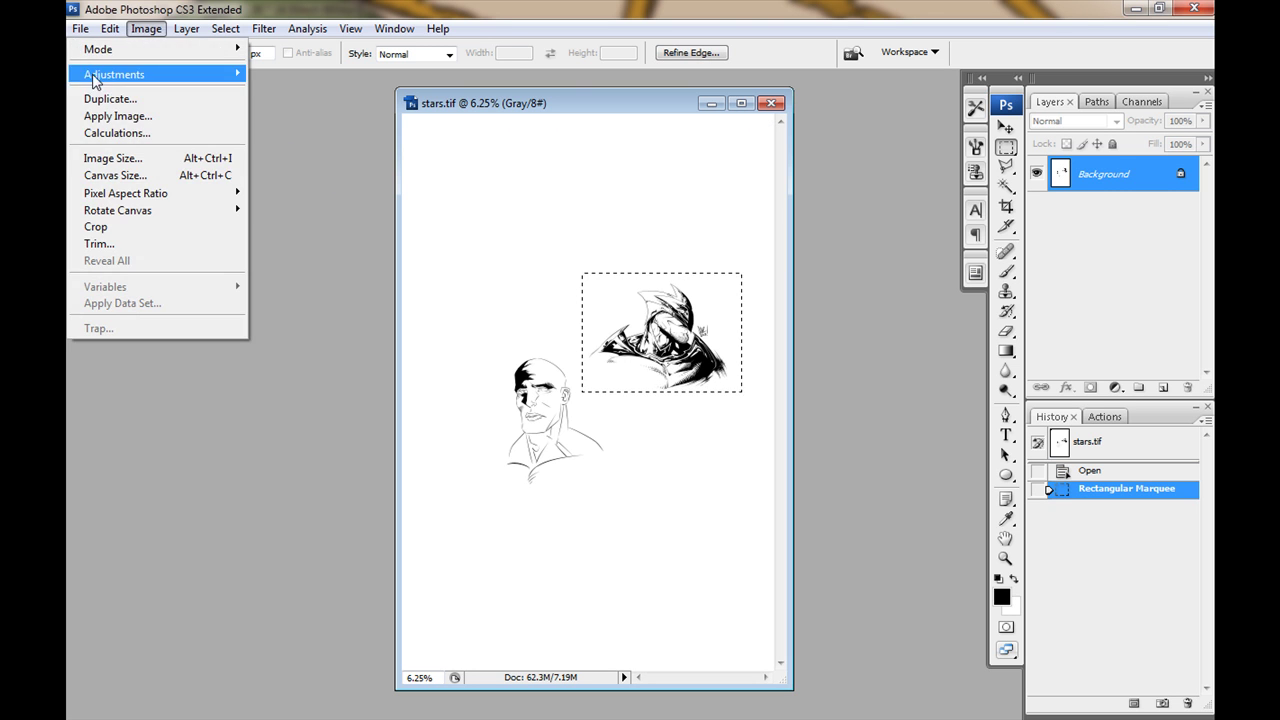
click(118, 230)
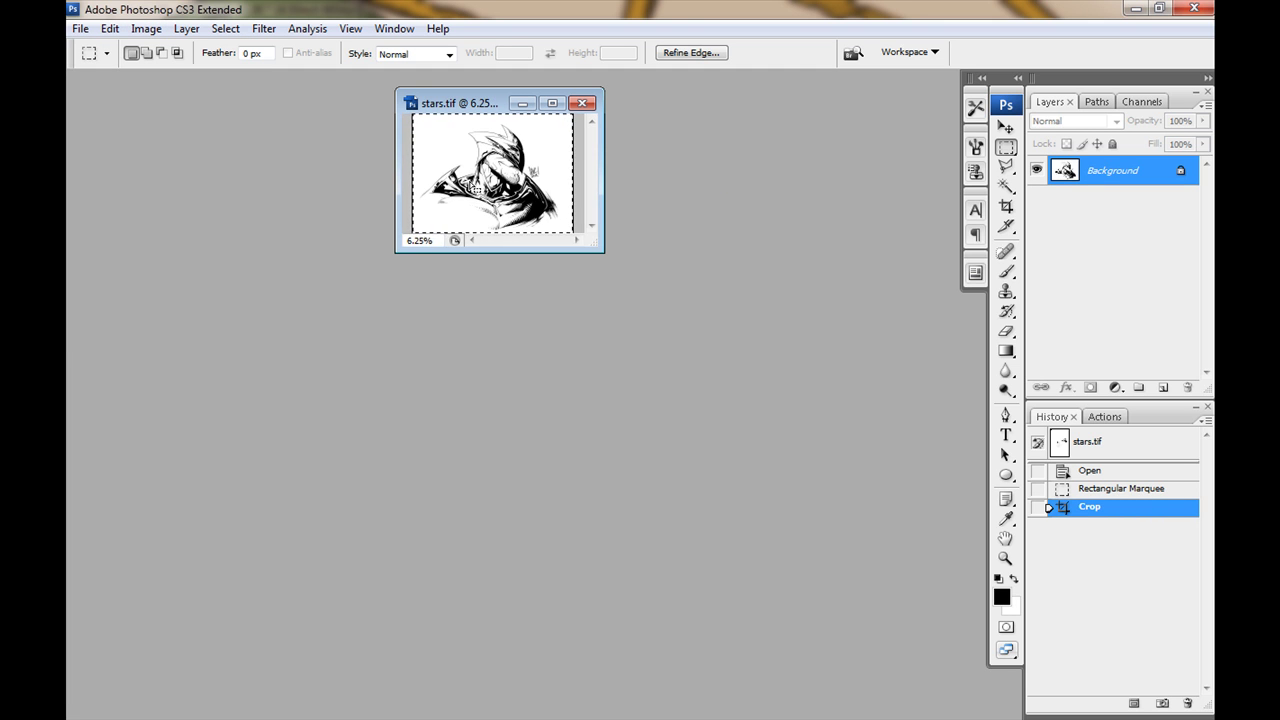
key(ctrl+z)
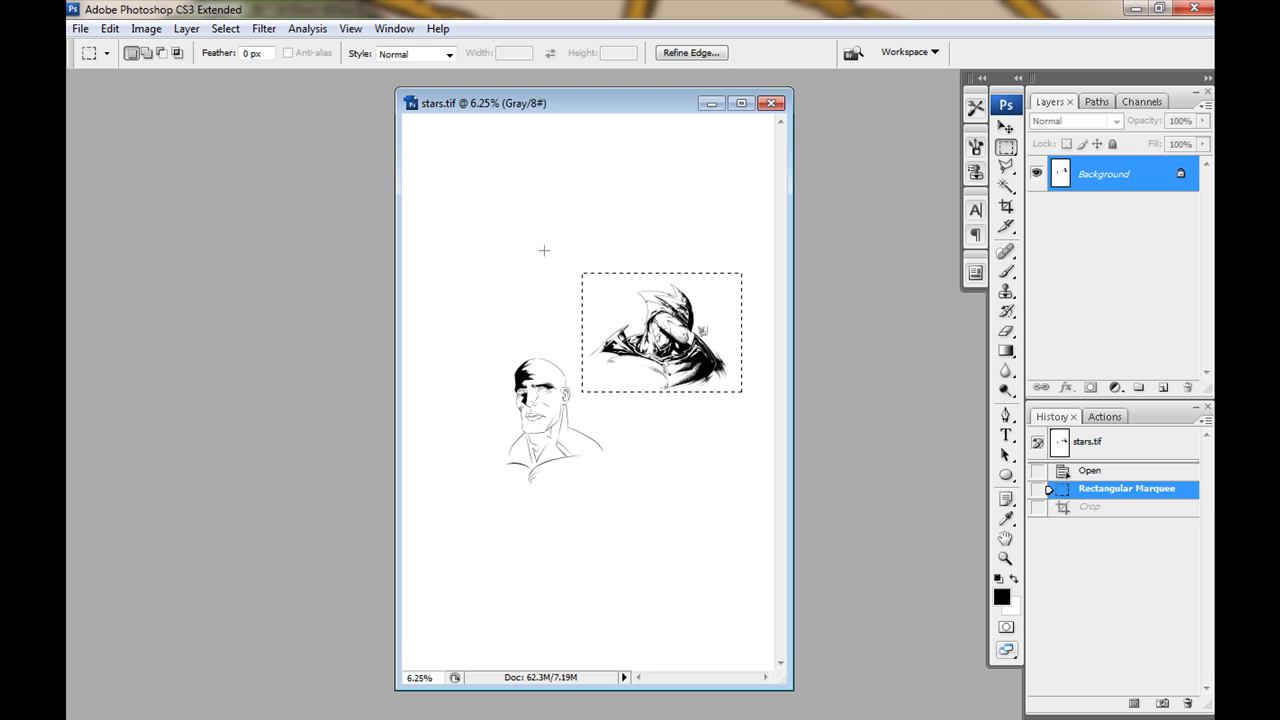
click(517, 250)
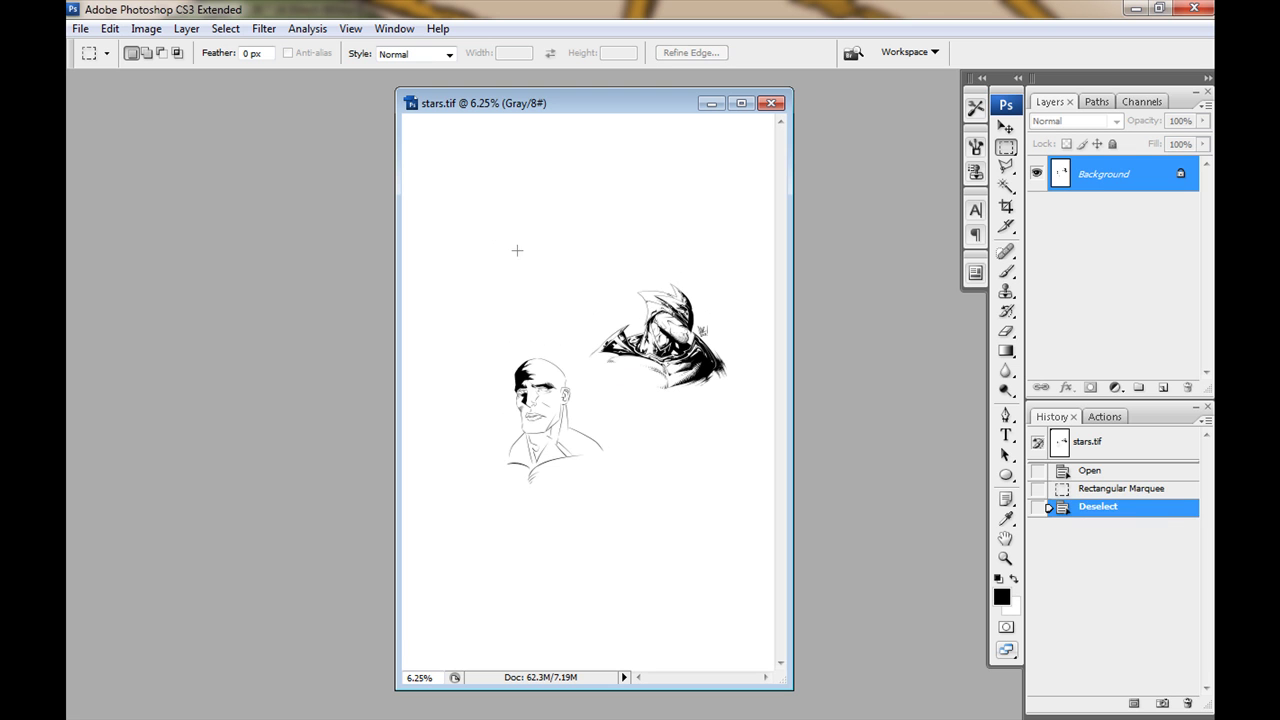
Open the Image Size dialog, centre it, and select the 600 pixels/inch resolution value.
right_click(484, 108)
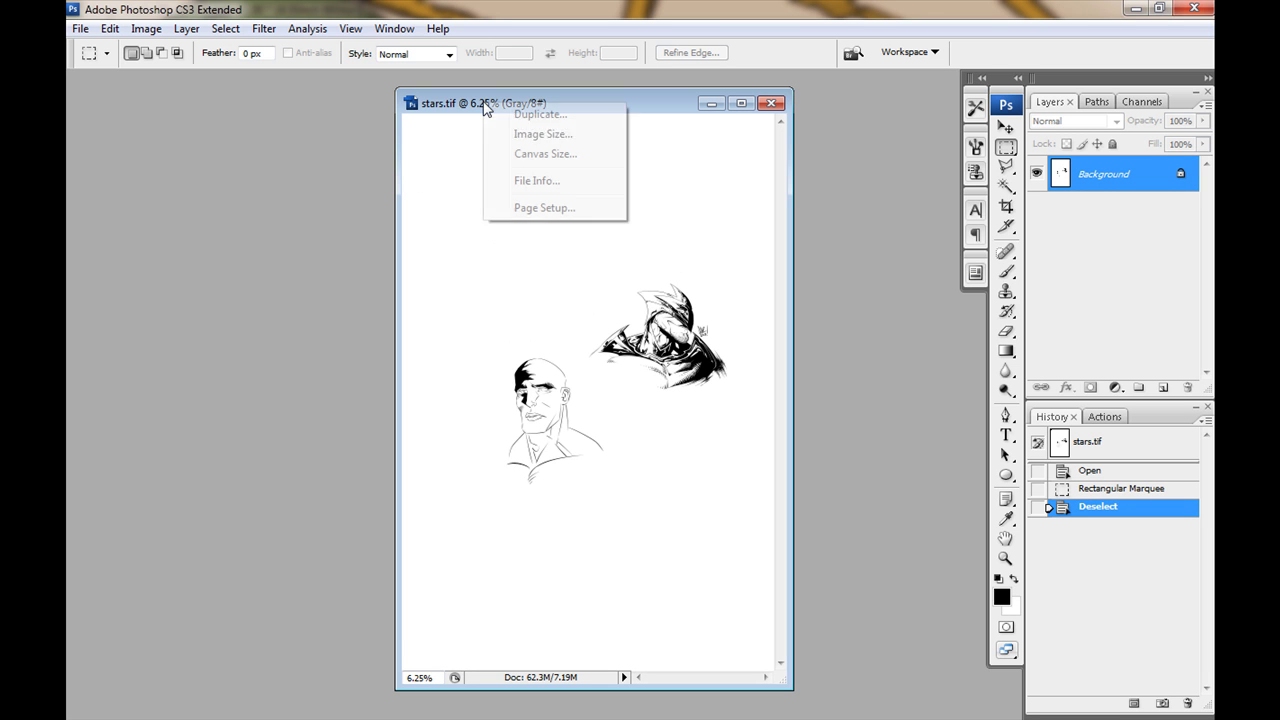
click(145, 30)
mouse_move(140, 75)
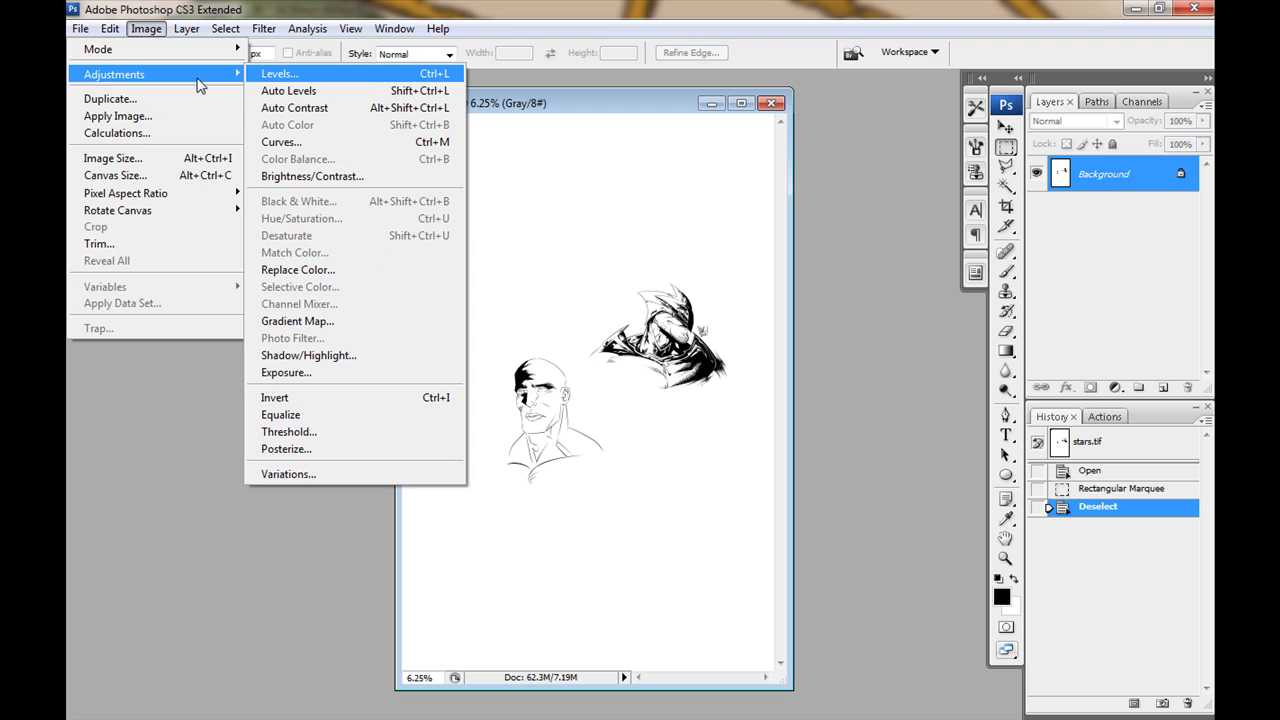
right_click(550, 103)
click(600, 128)
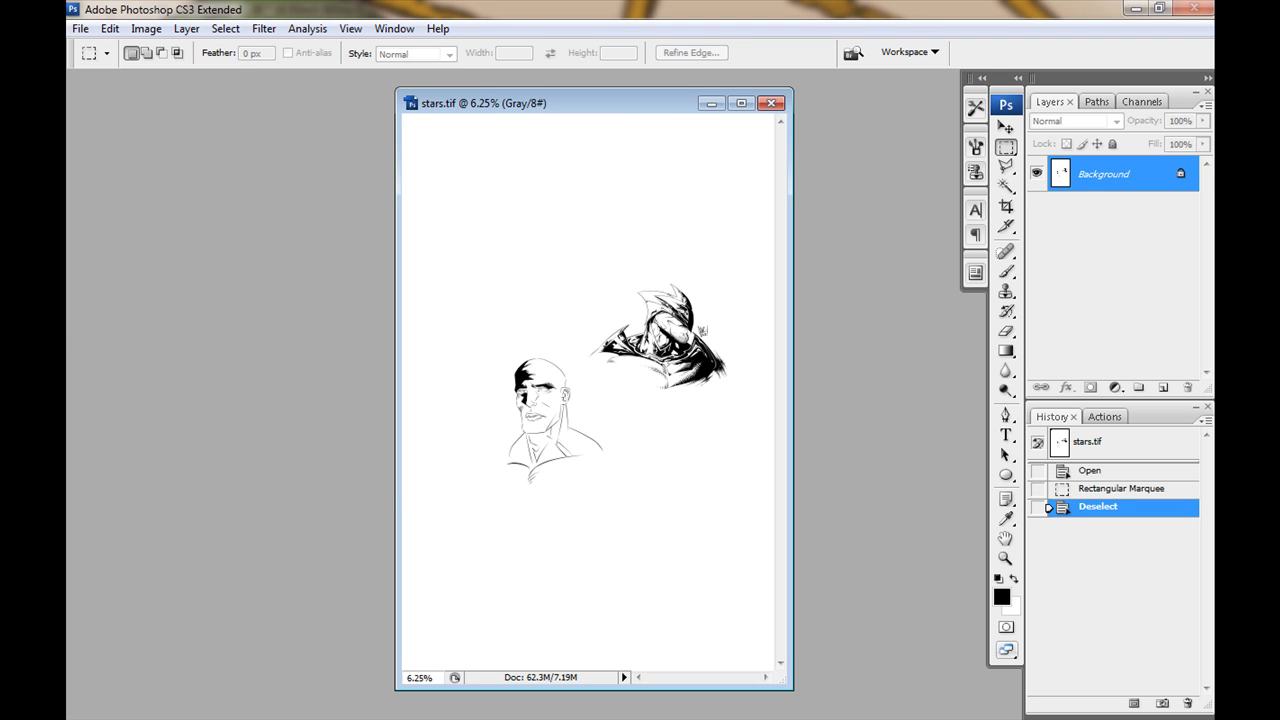
drag(994, 542, 810, 163)
click(701, 356)
drag(730, 355, 648, 357)
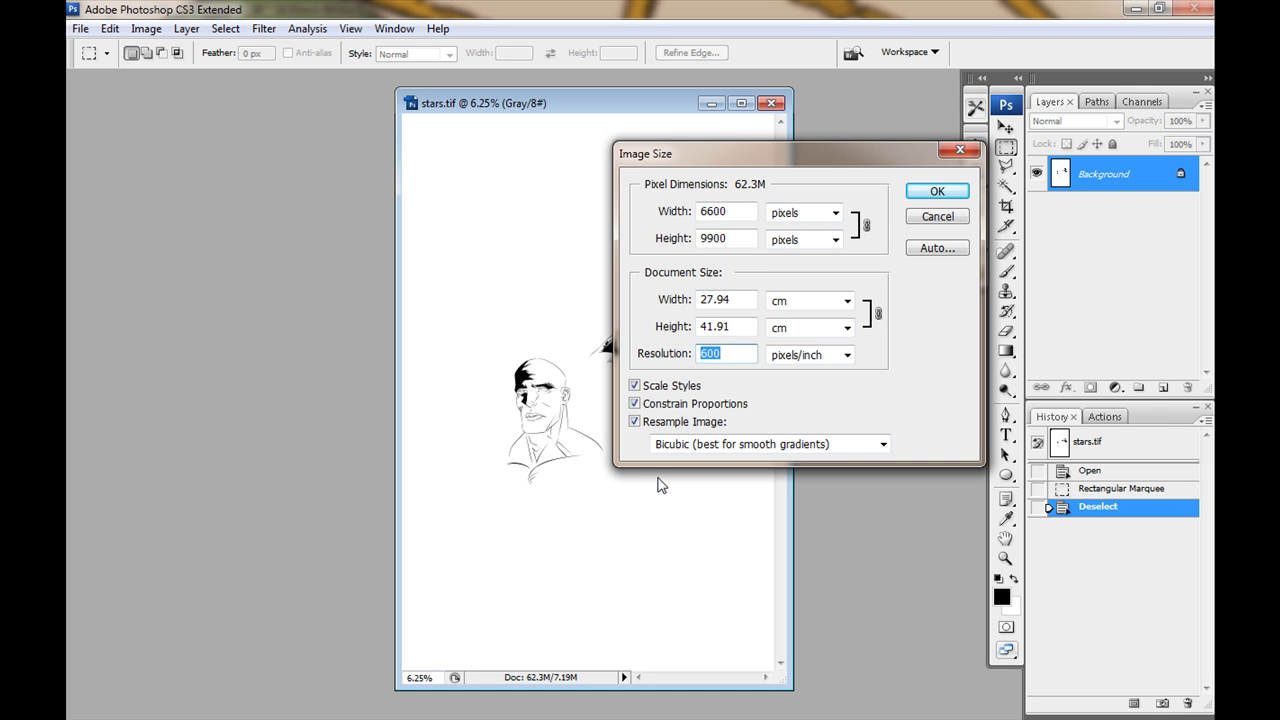
Resample stars.tif to a resolution of 300 pixels/inch.
text(300)
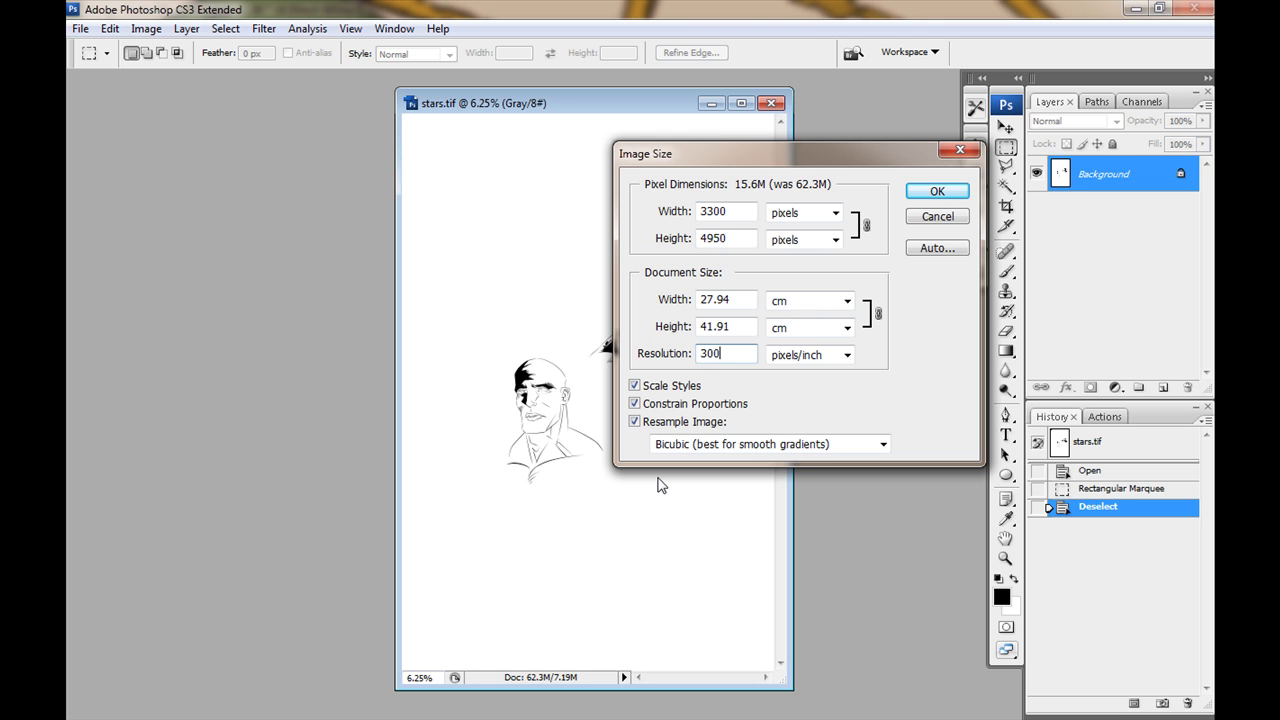
key(Return)
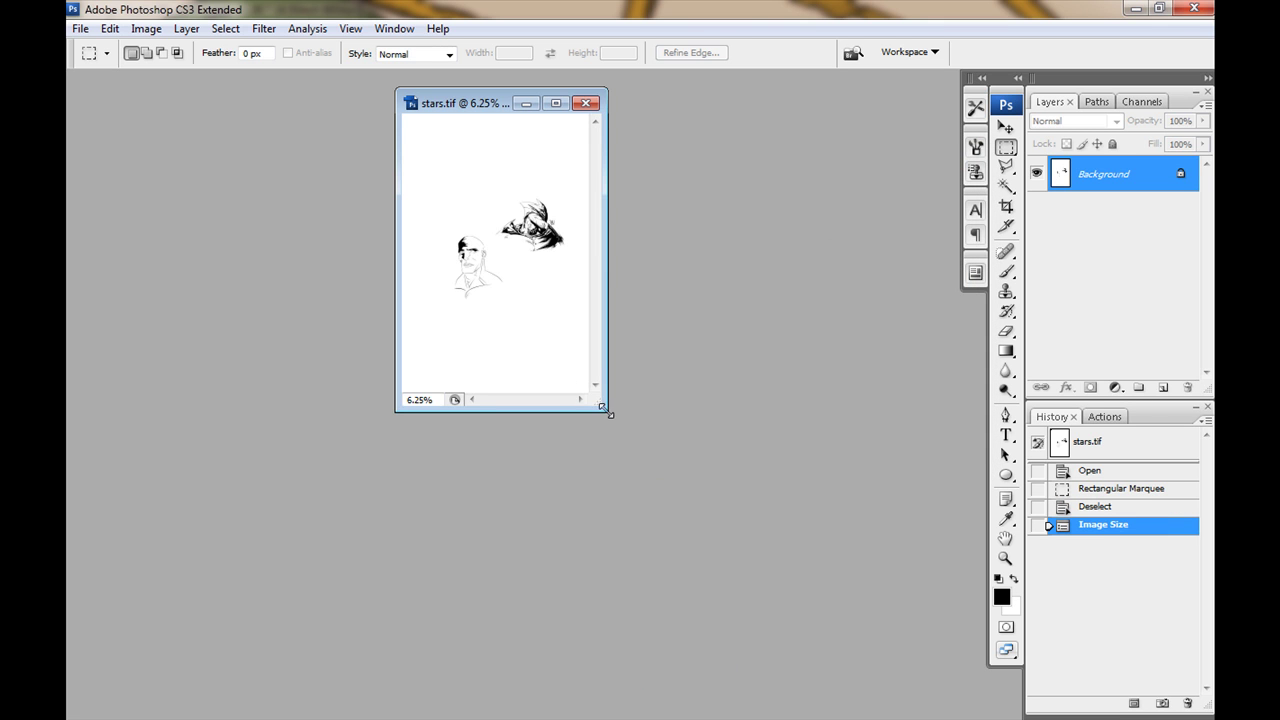
drag(606, 411, 741, 590)
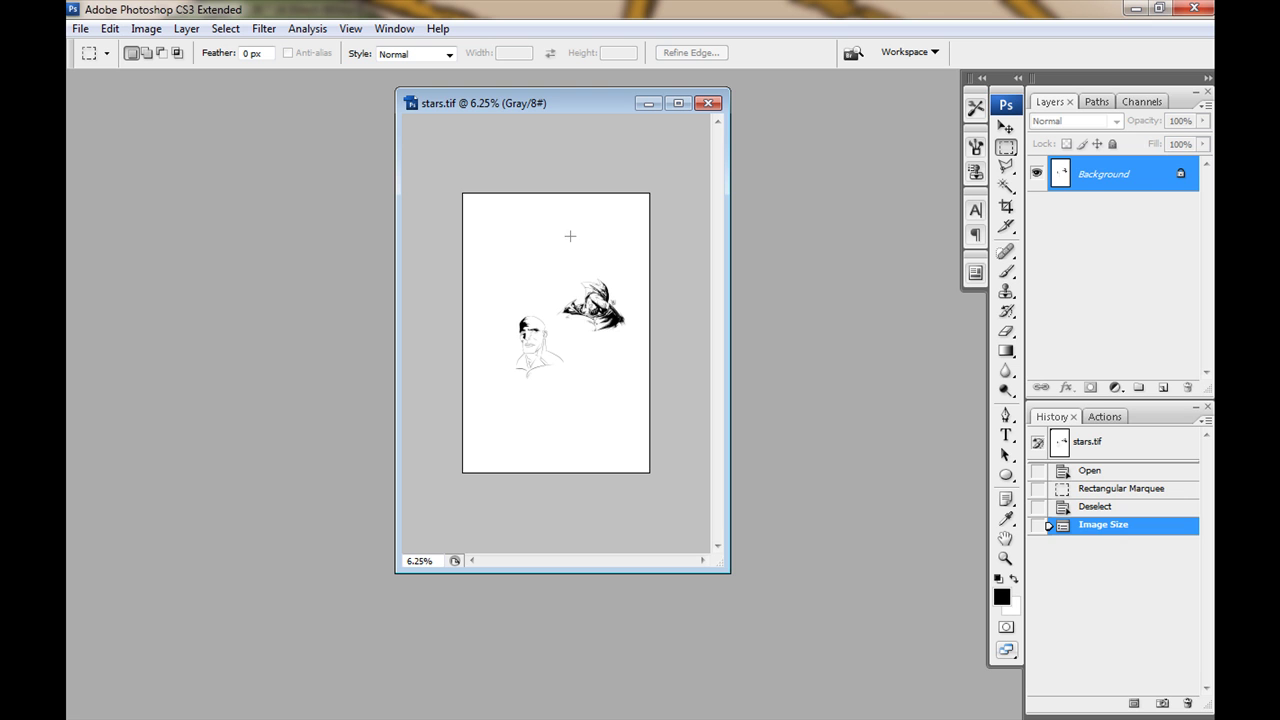
Crop the canvas to the caped figure, clear the selection, and enlarge the document window.
drag(576, 321, 552, 335)
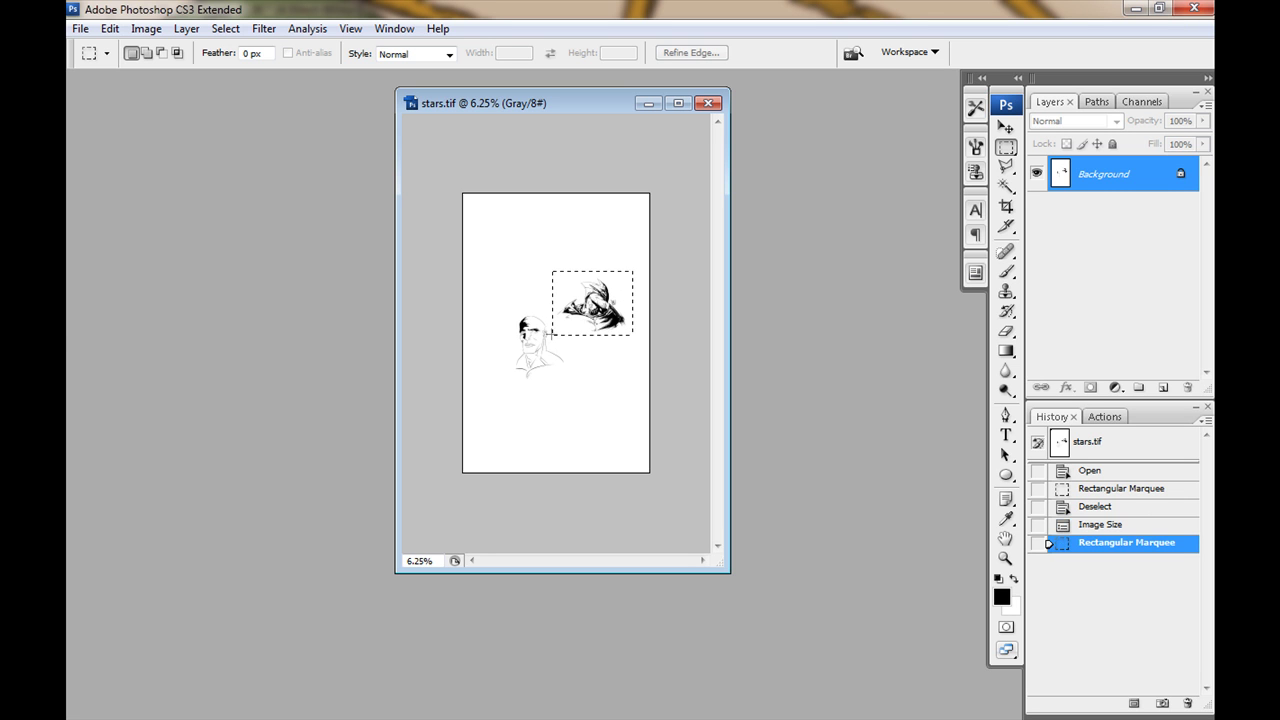
click(148, 32)
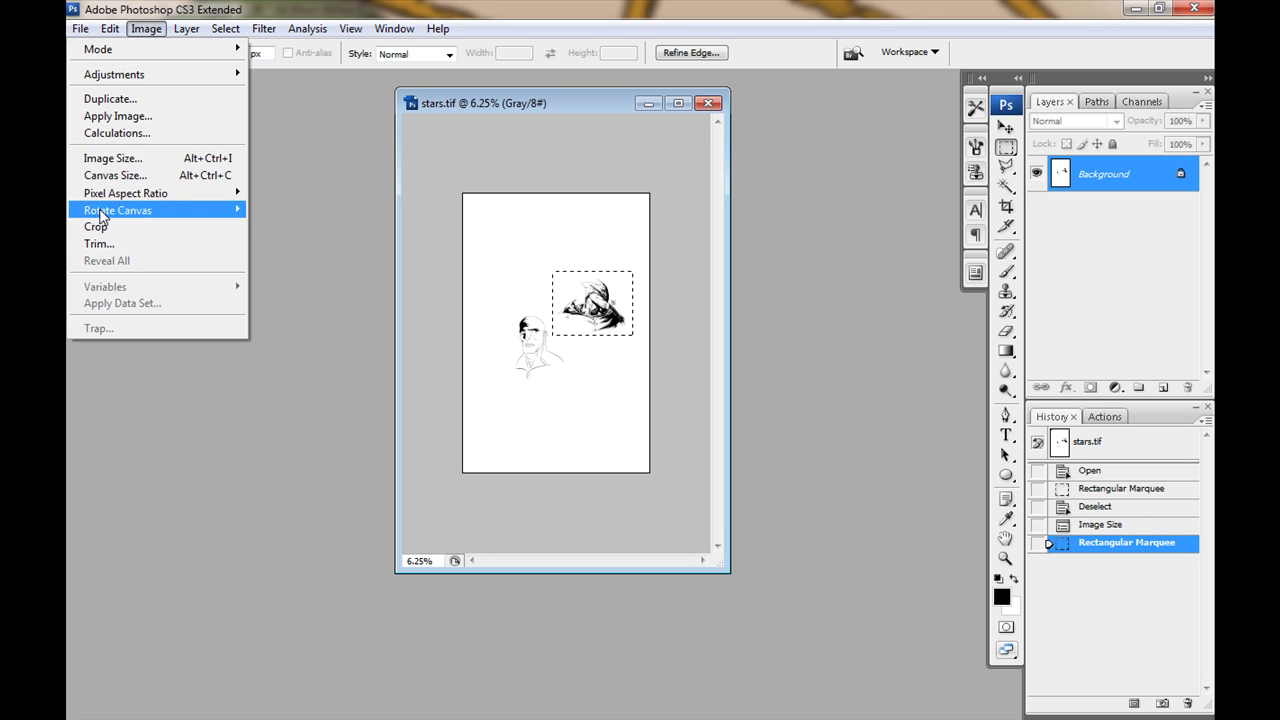
click(127, 226)
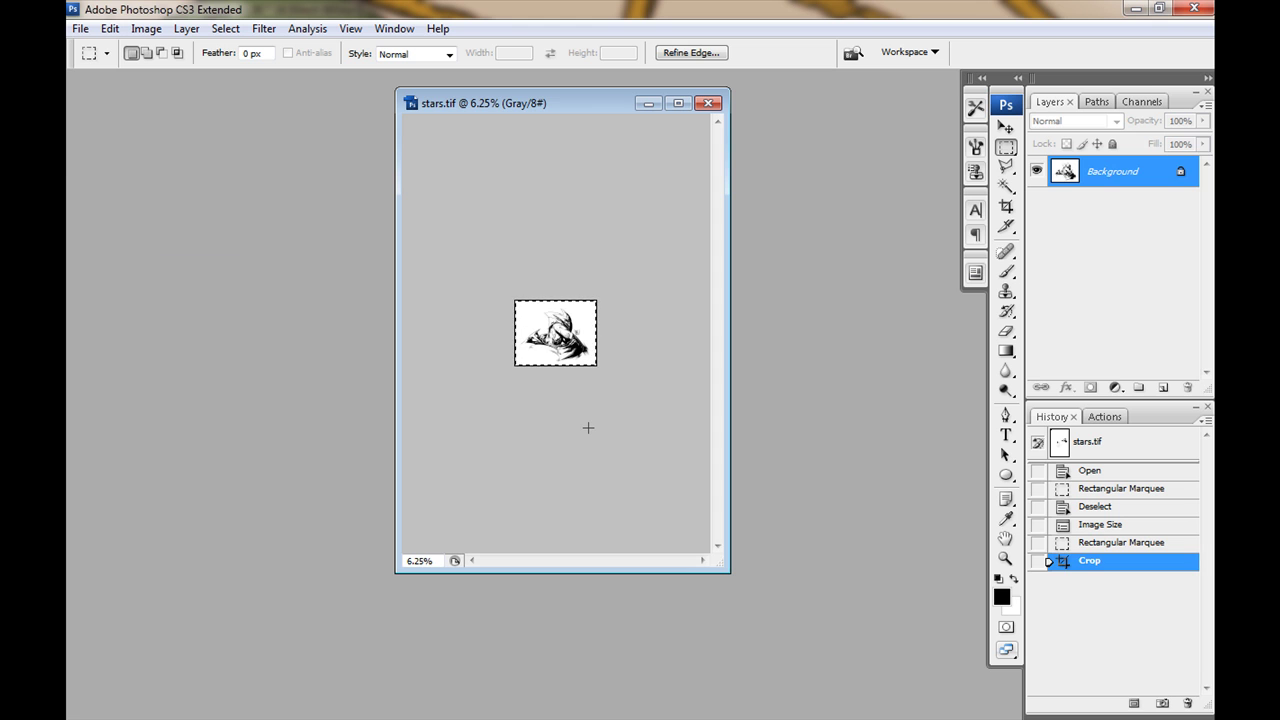
key(ctrl+d)
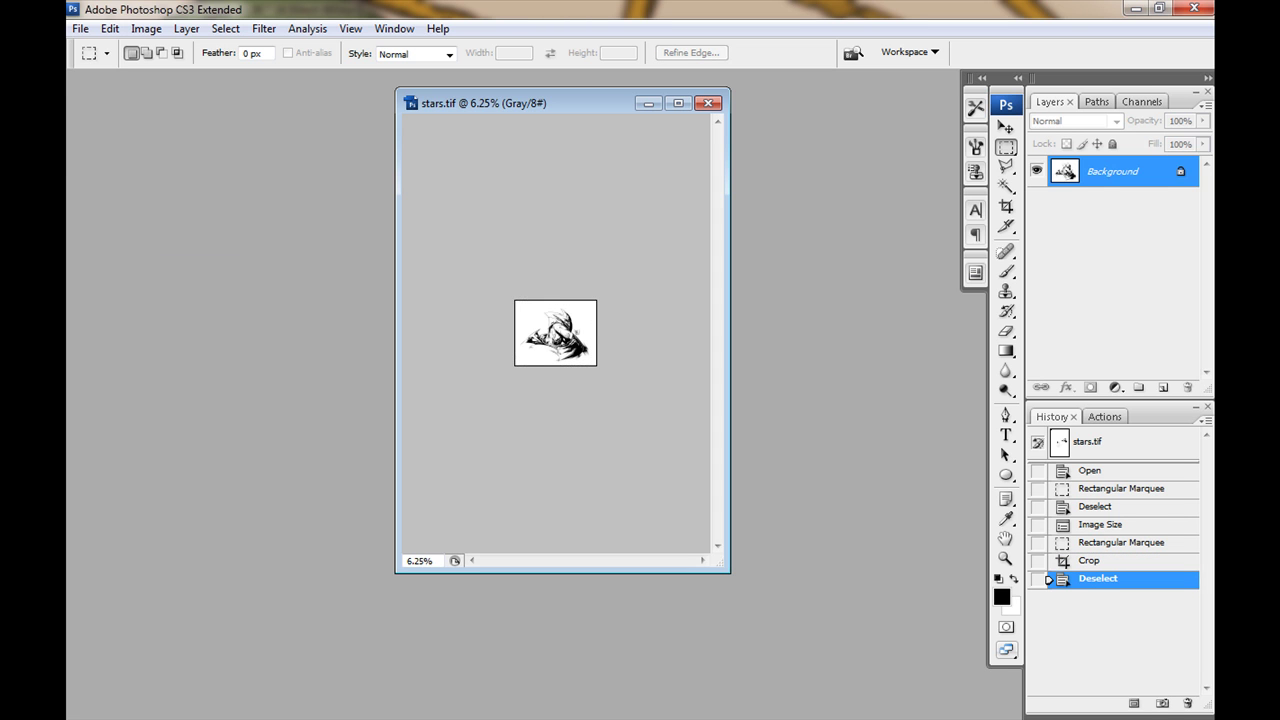
drag(728, 569, 962, 672)
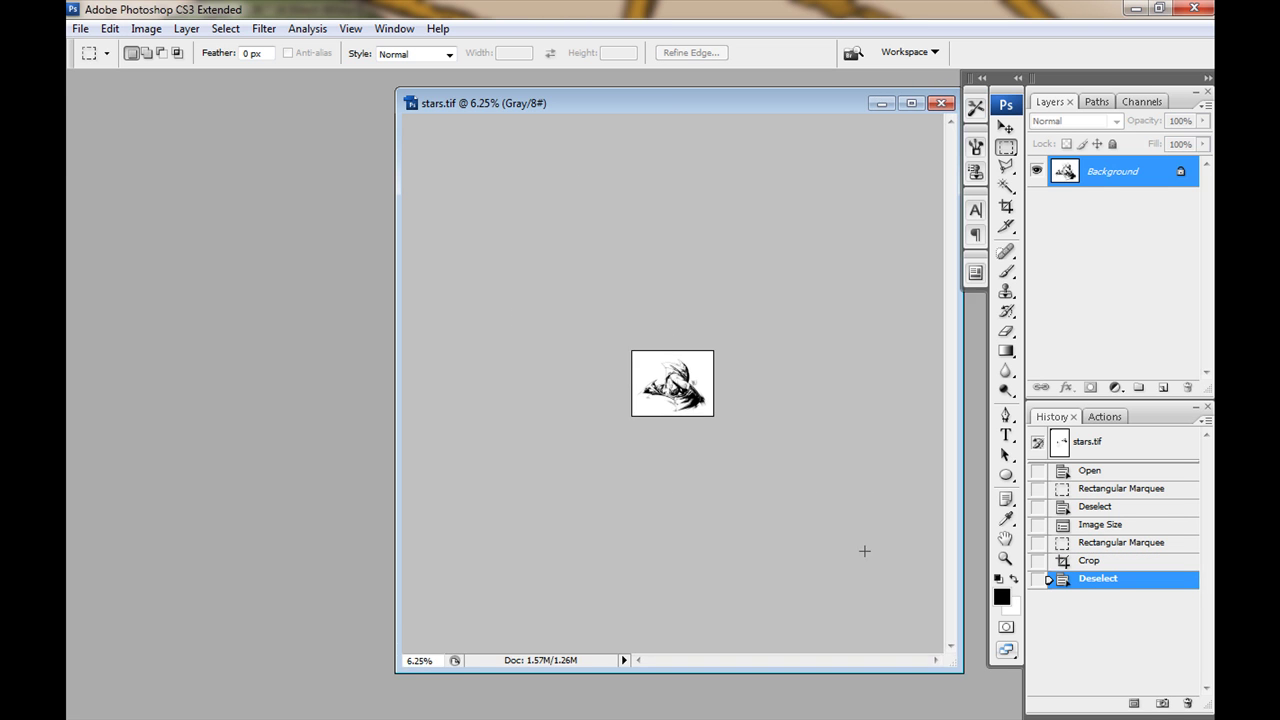
drag(507, 108, 431, 113)
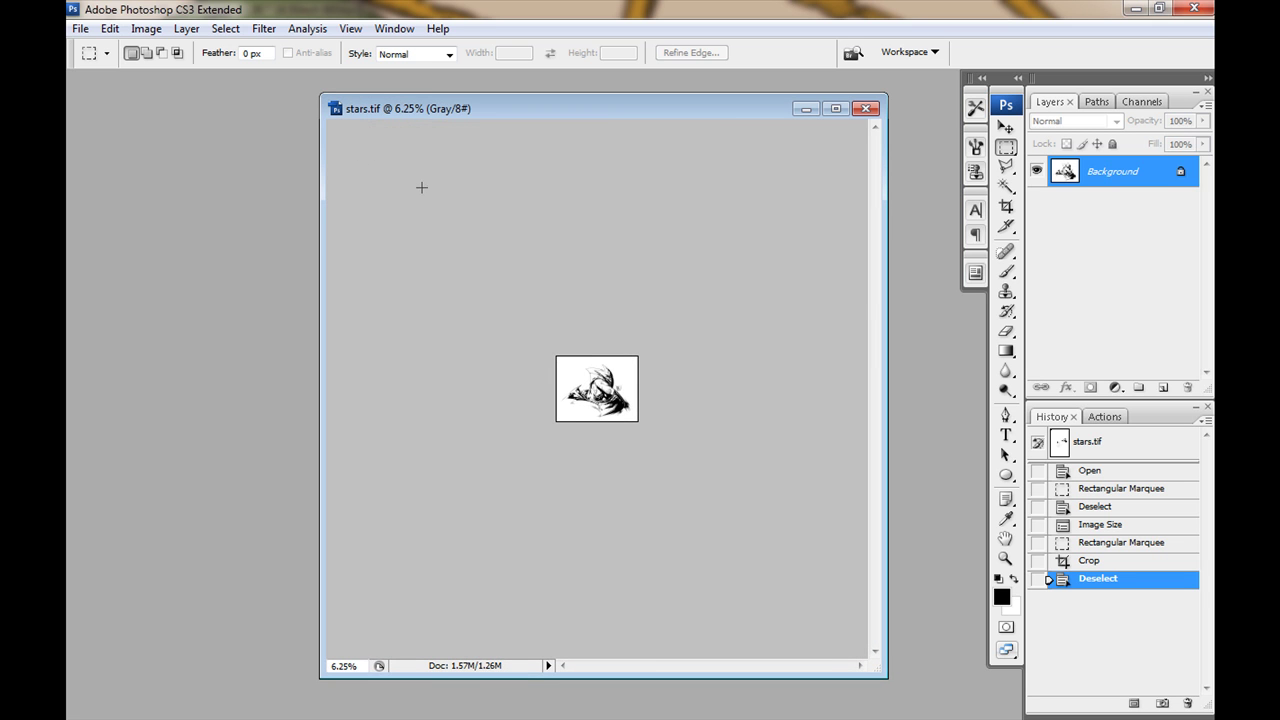
Make the window fill the workspace and view the helmet and signature at actual pixels.
key(f)
key(f)
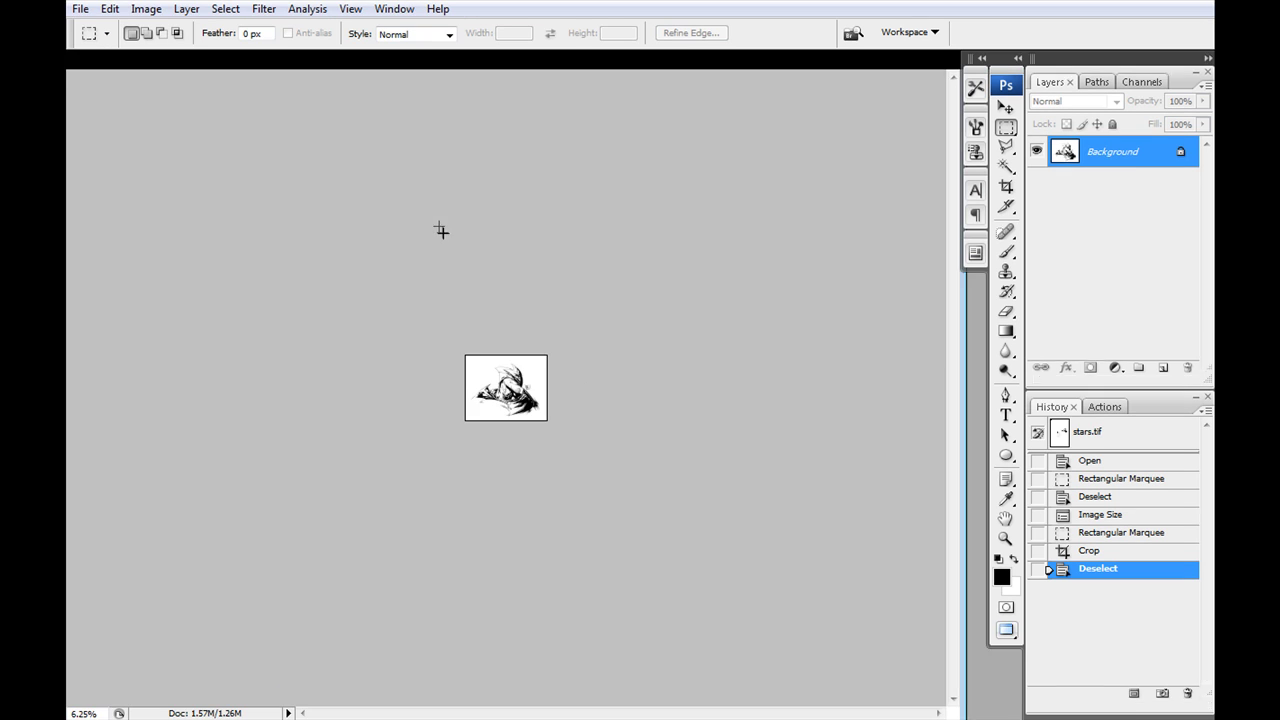
key(z)
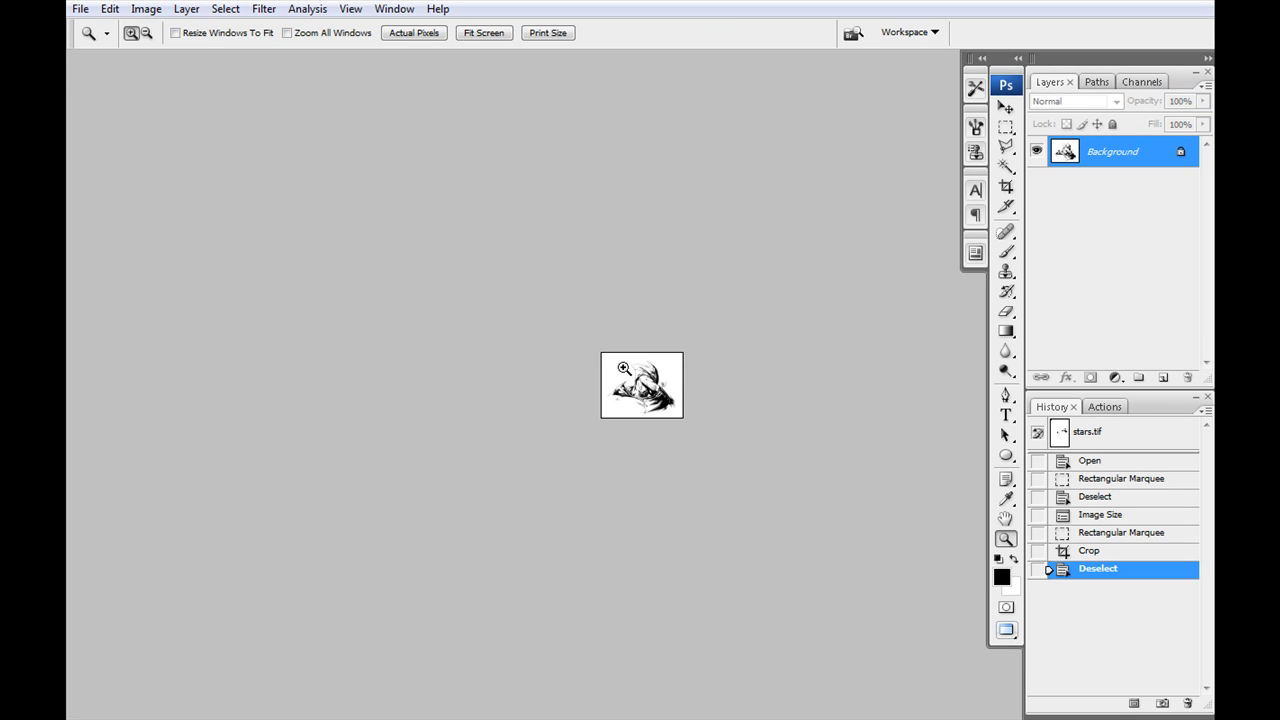
click(625, 380)
click(625, 380)
click(625, 380)
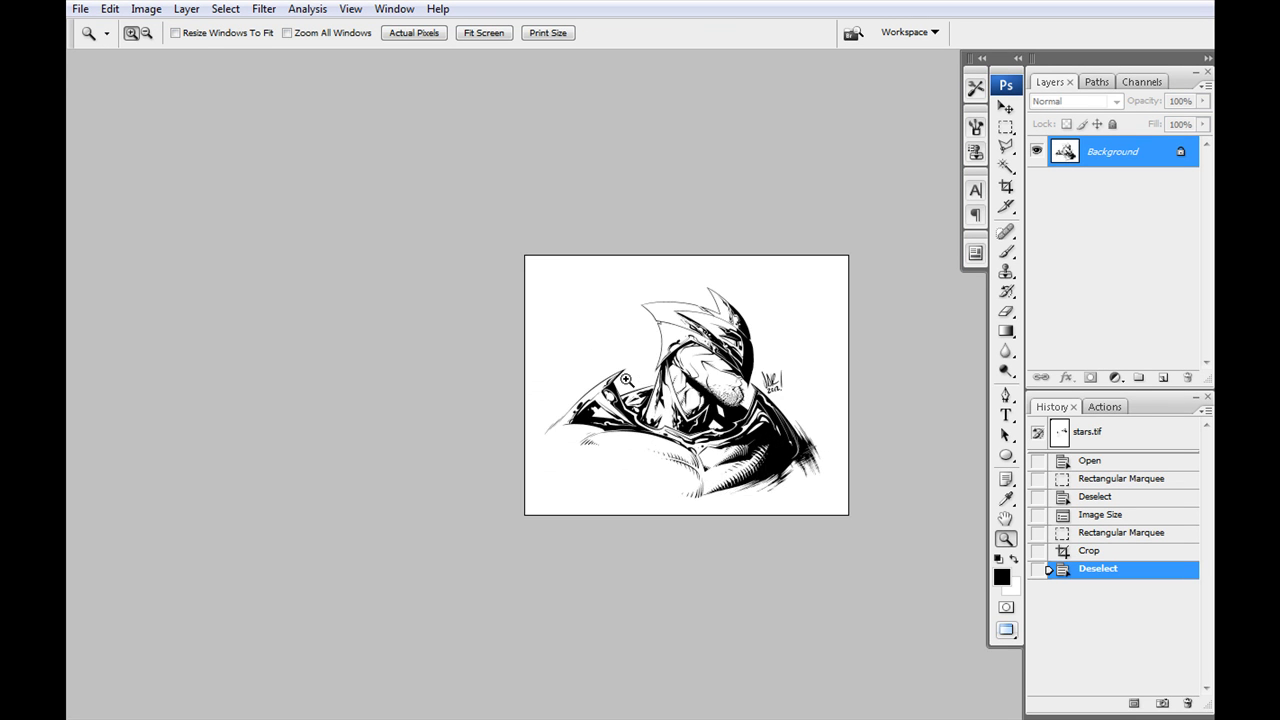
right_click(627, 383)
click(684, 411)
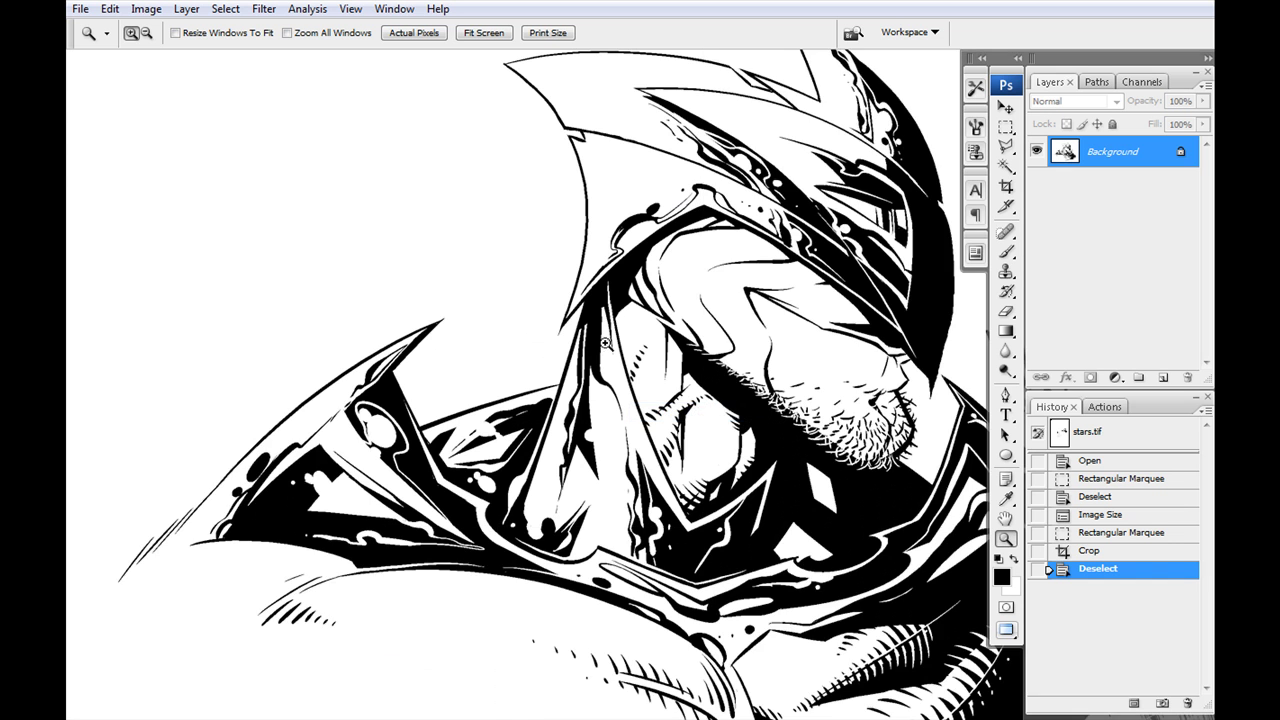
drag(605, 343, 369, 264)
drag(494, 294, 494, 314)
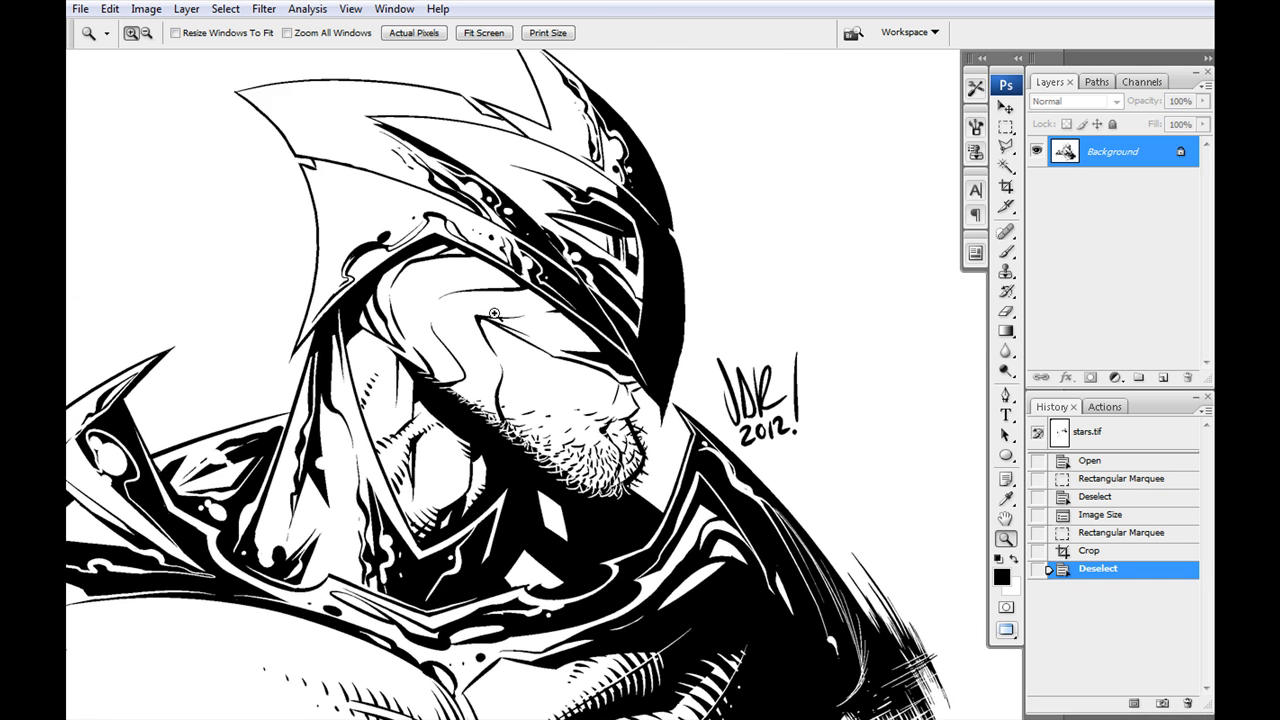
Zoom in closely on the inked line edges, then zoom out to the whole drawing.
click(494, 314)
click(492, 313)
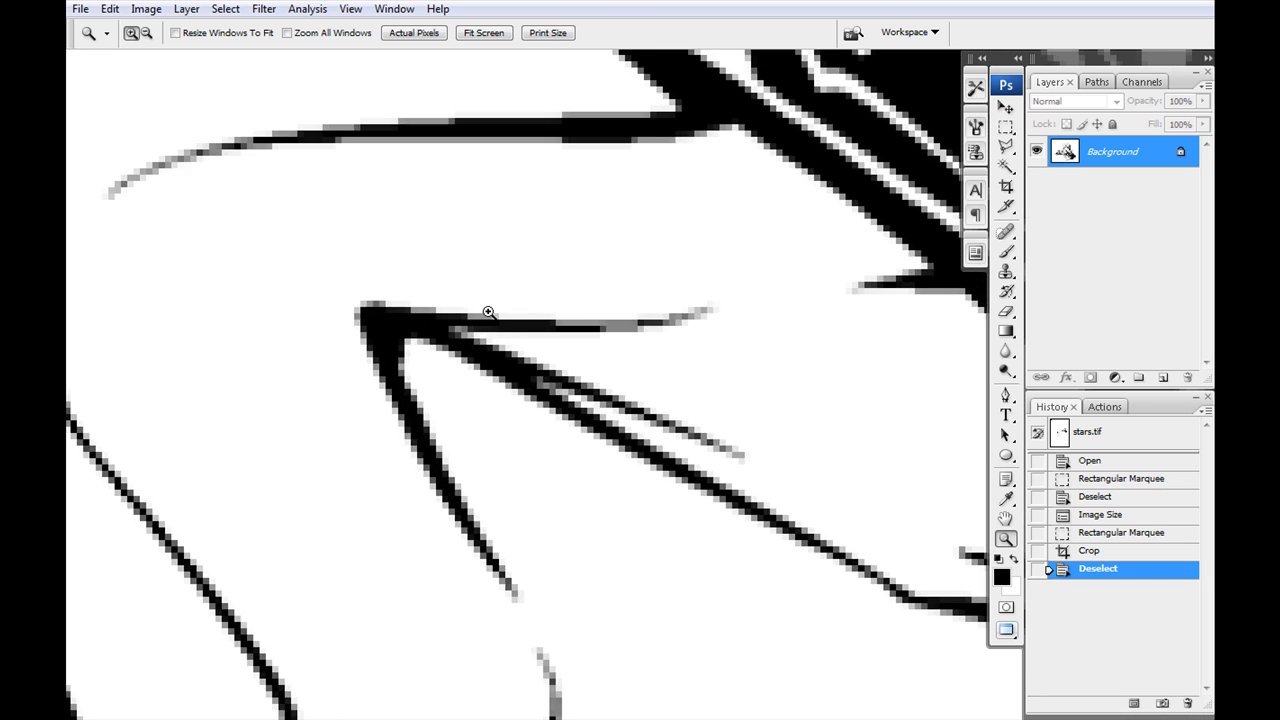
scroll(491, 251, up, 5)
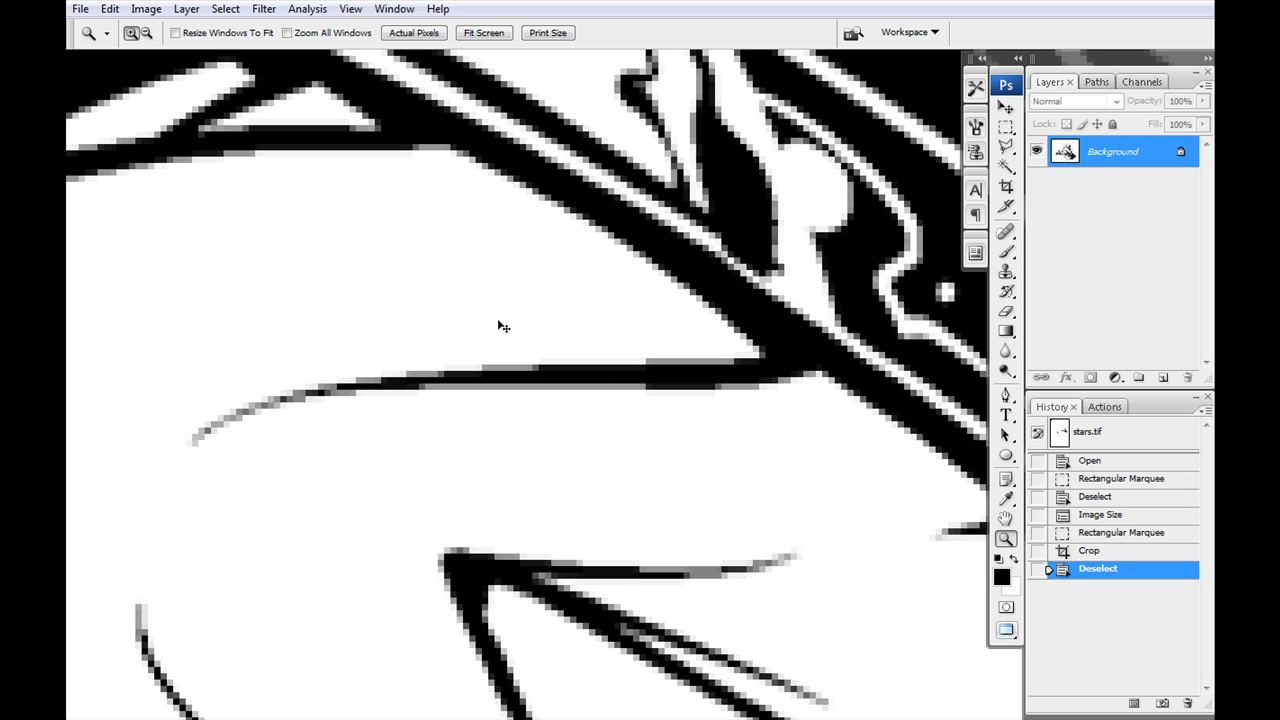
alt+click(503, 327)
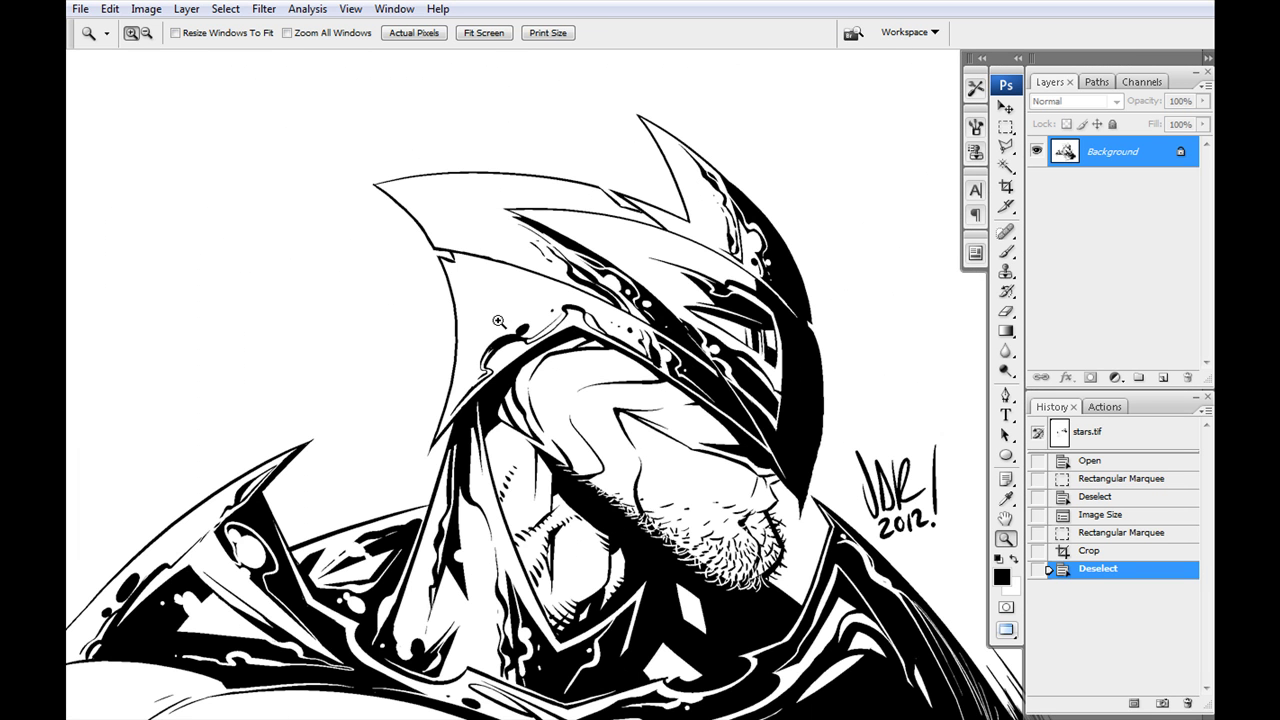
scroll(630, 445, down, 3)
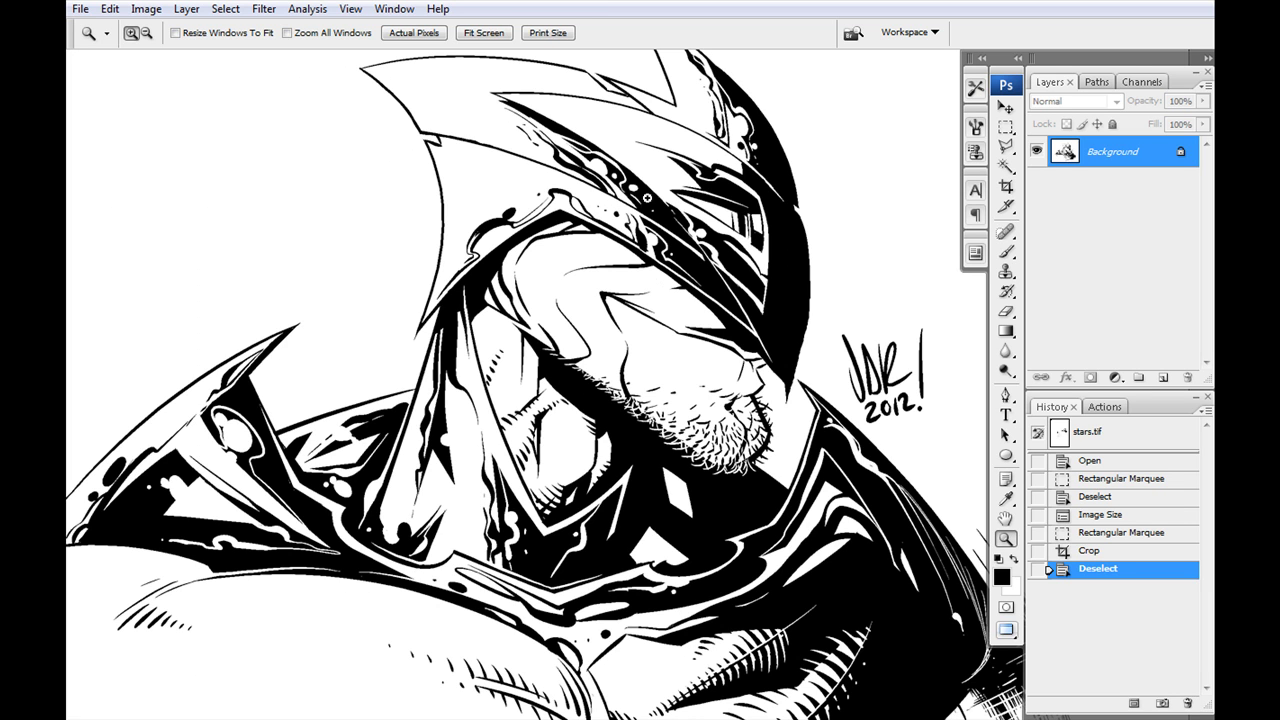
Convert stars.tif from Grayscale to RGB Color via Image > Mode.
click(154, 14)
mouse_move(164, 30)
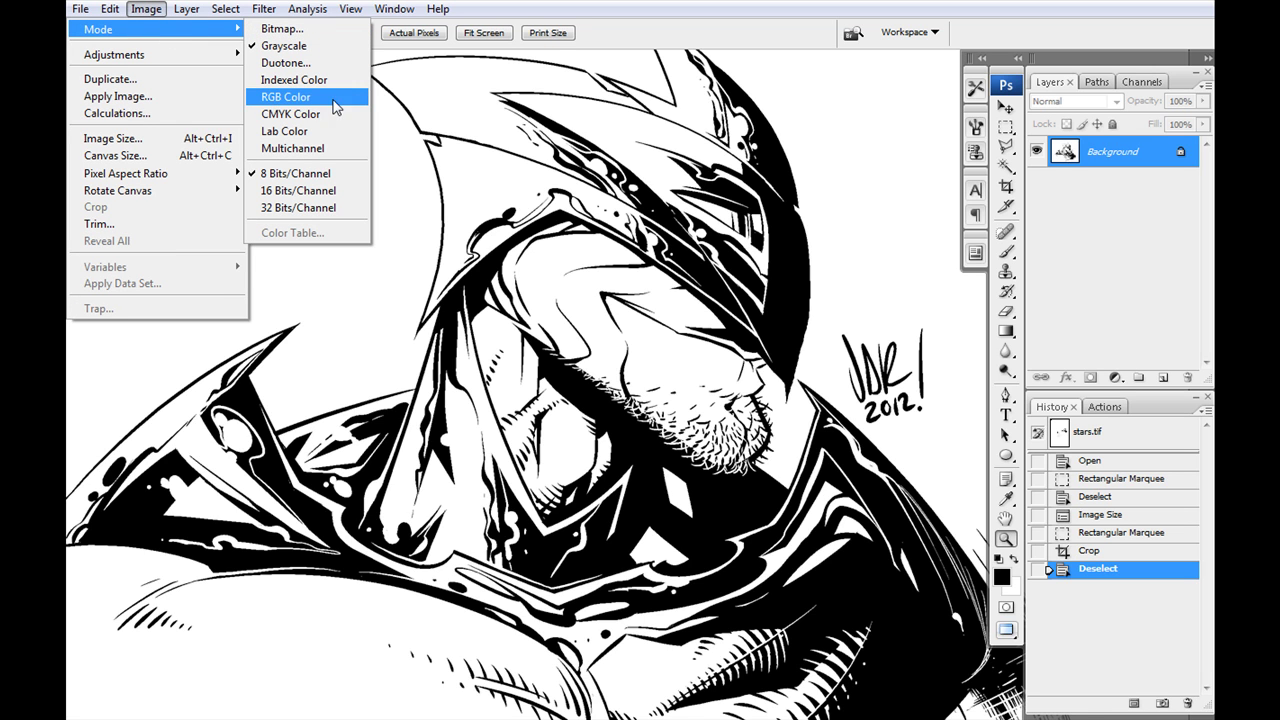
click(273, 103)
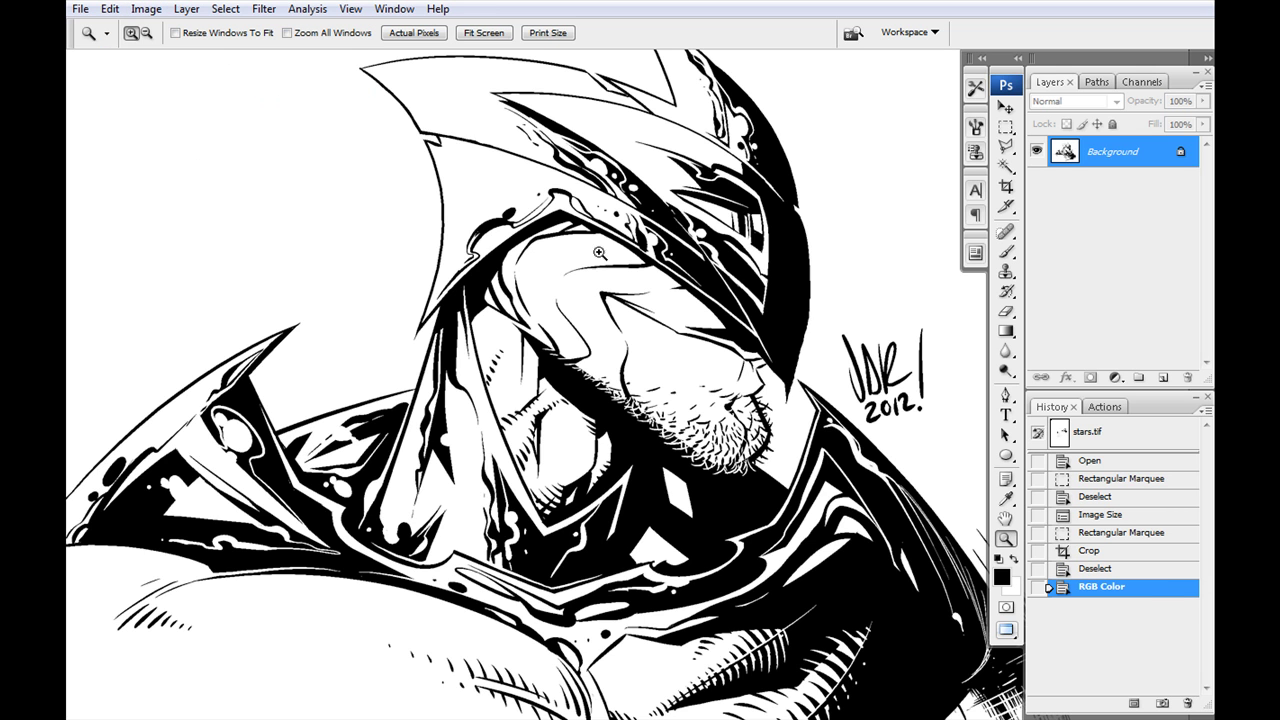
mouse_move(610, 270)
mouse_down()
mouse_move(580, 210)
mouse_move(590, 190)
mouse_move(605, 295)
mouse_up()
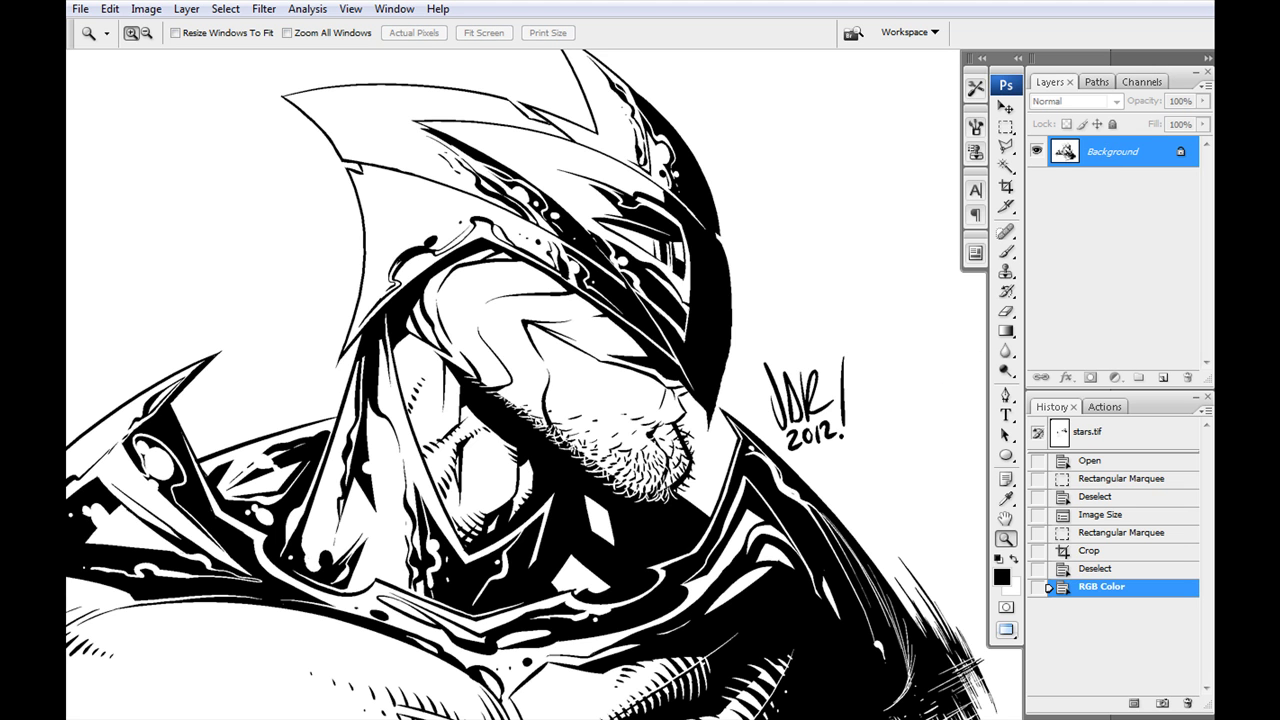
Rename Background to 'line art' with Multiply blending, and place a new Layer 1 beneath it.
double_click(1113, 151)
drag(1062, 248, 835, 84)
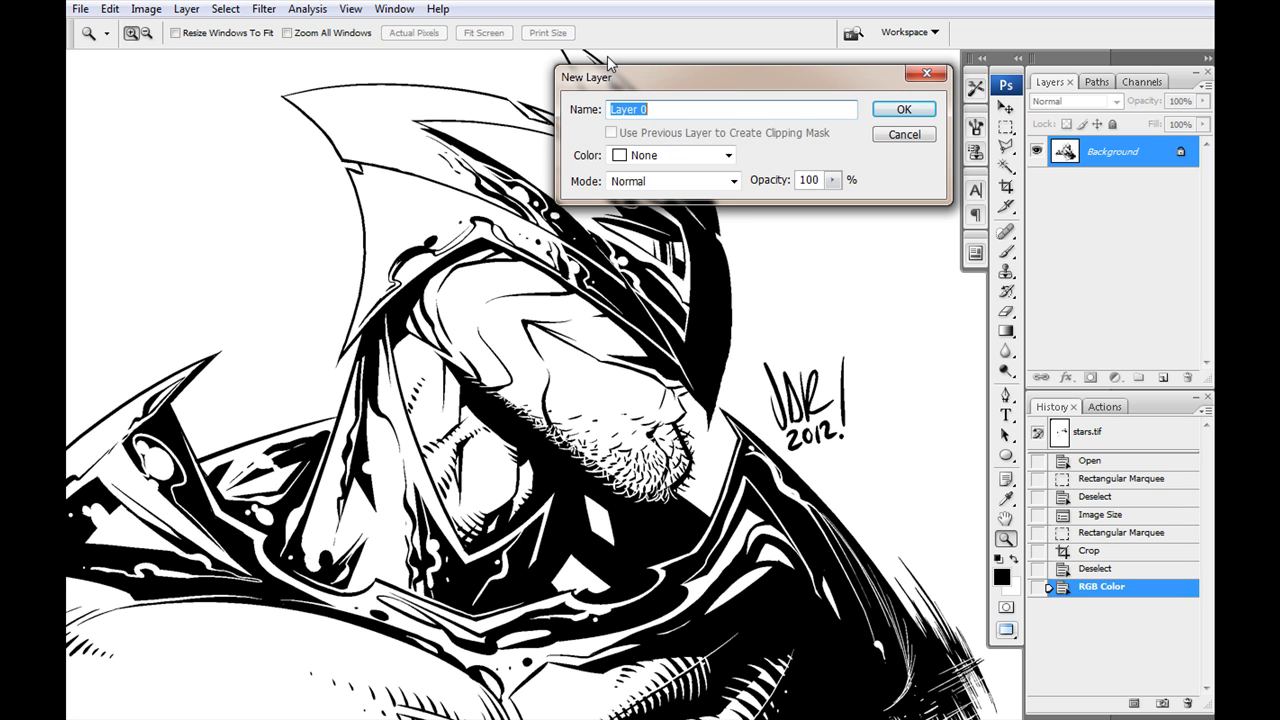
text(line art)
key(Return)
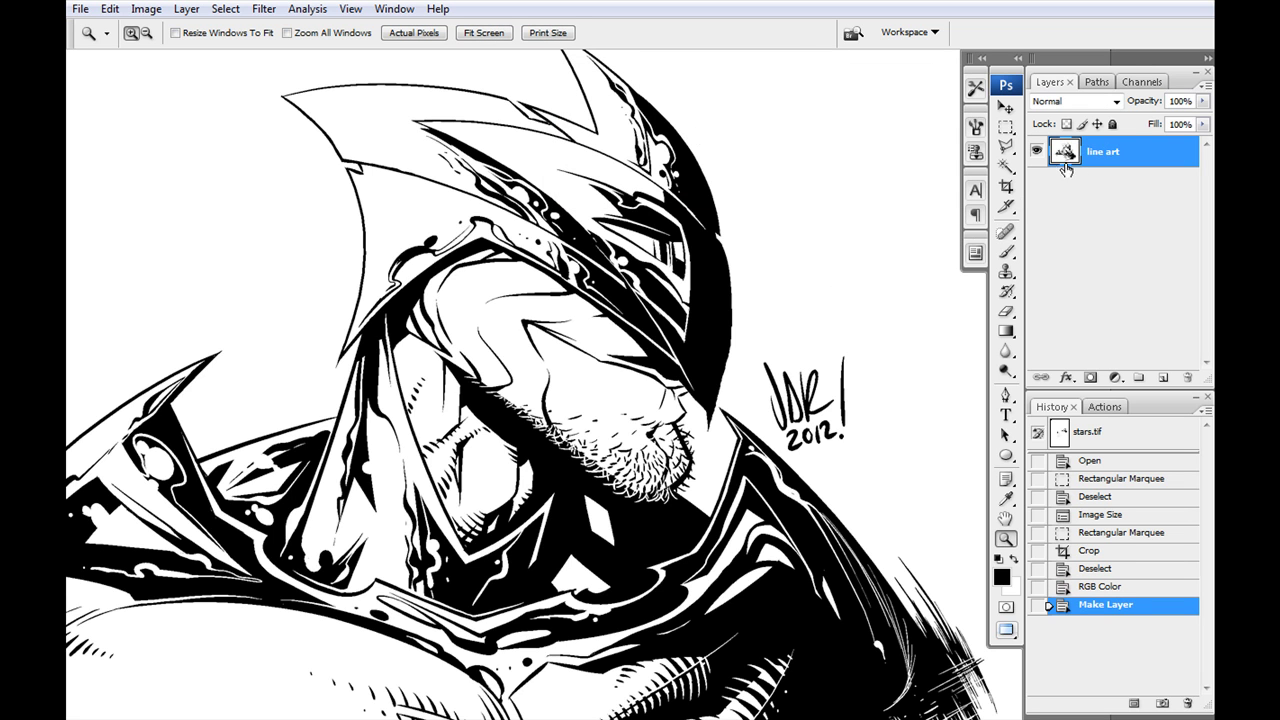
click(1052, 108)
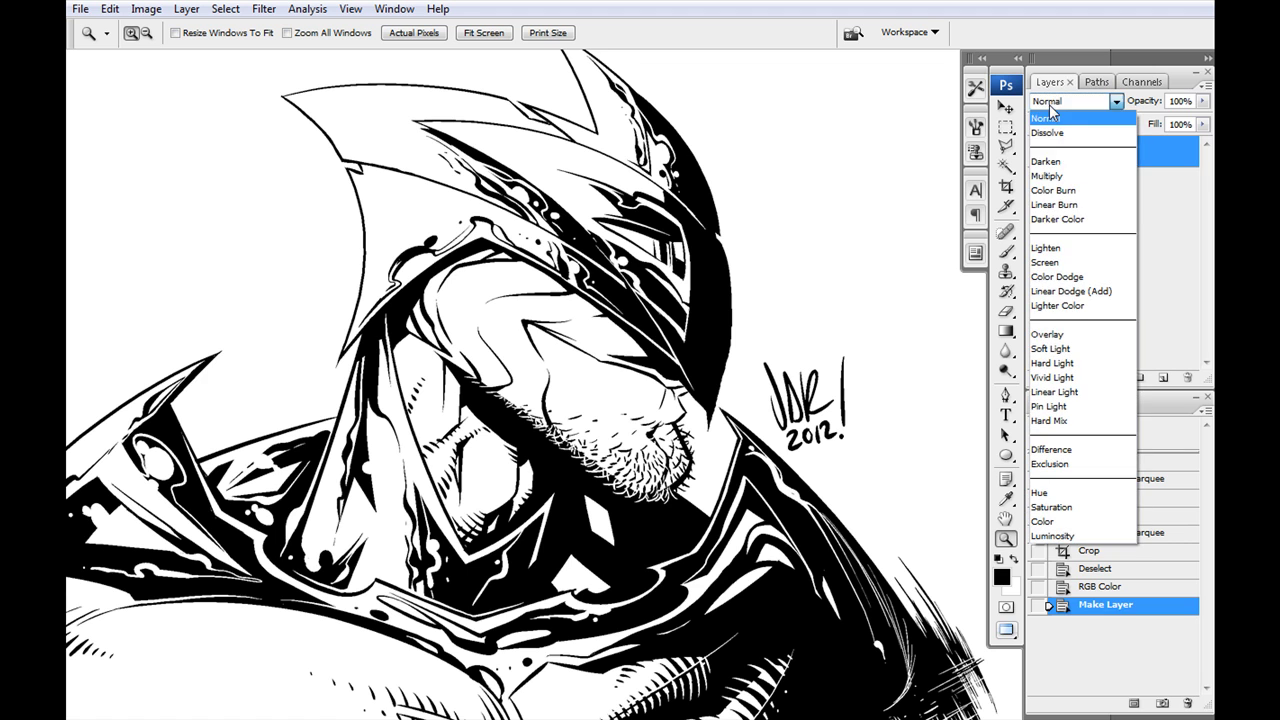
click(1047, 176)
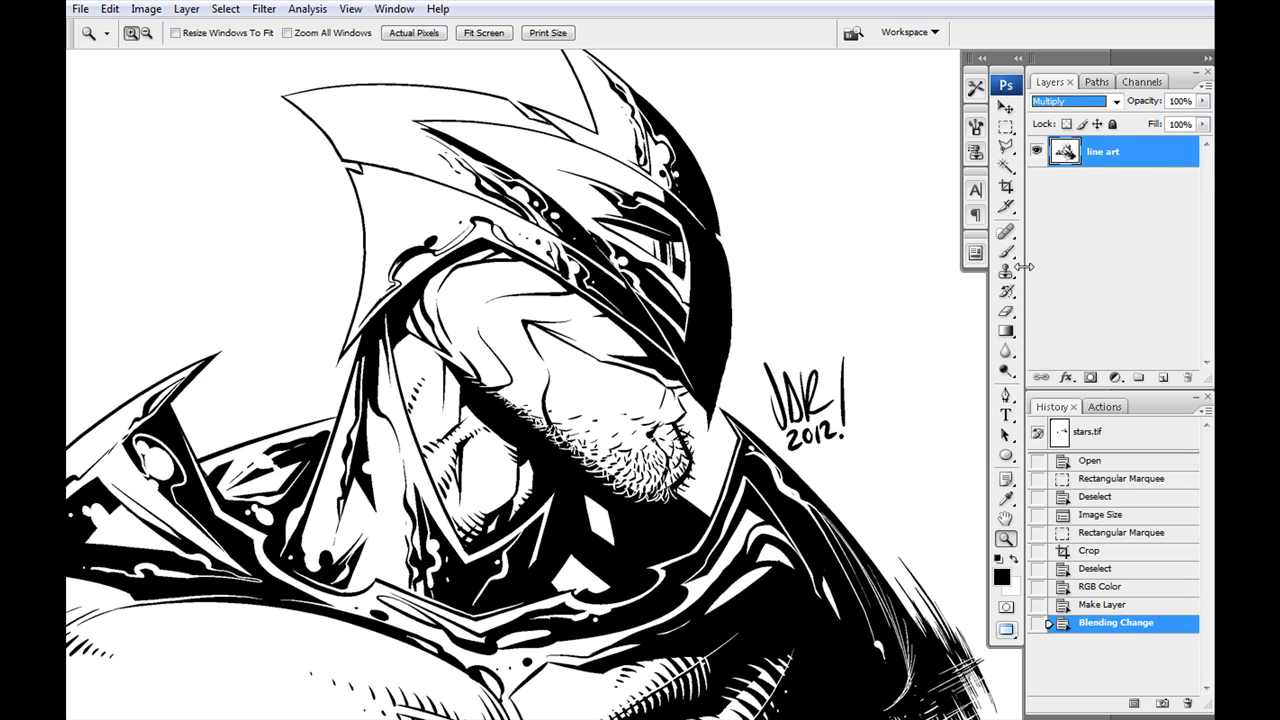
click(1163, 377)
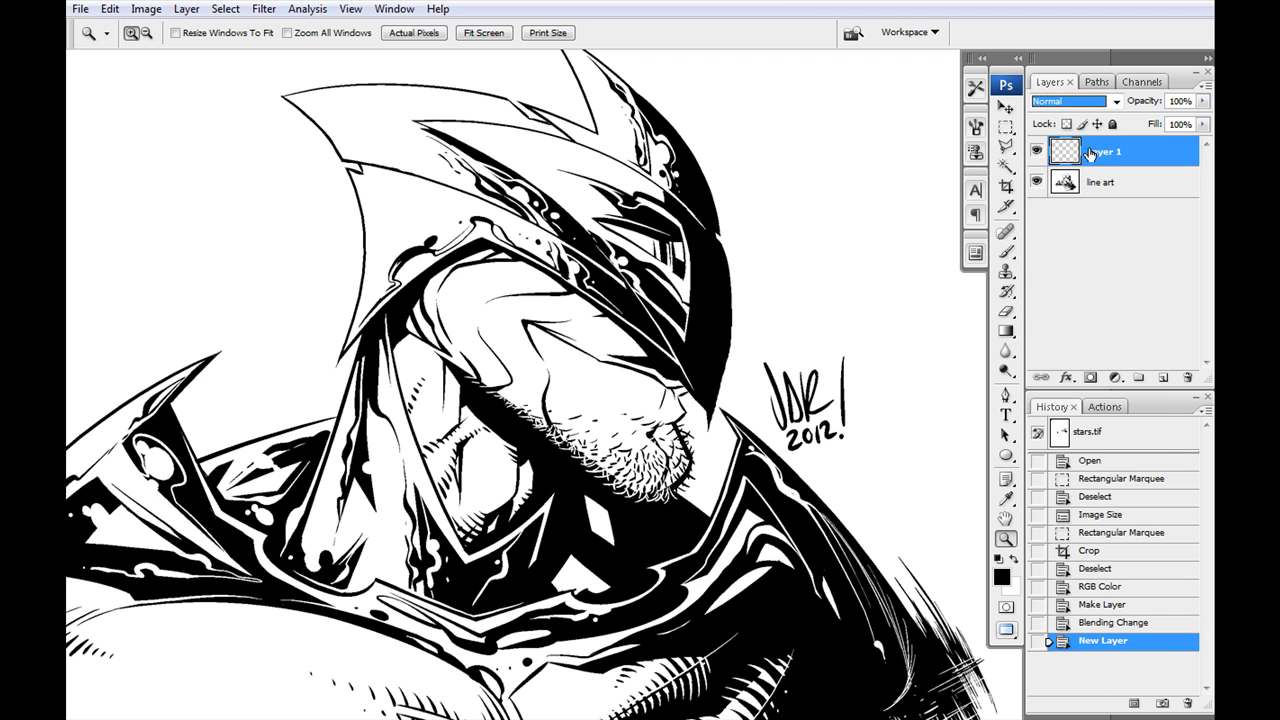
drag(1093, 155, 1102, 215)
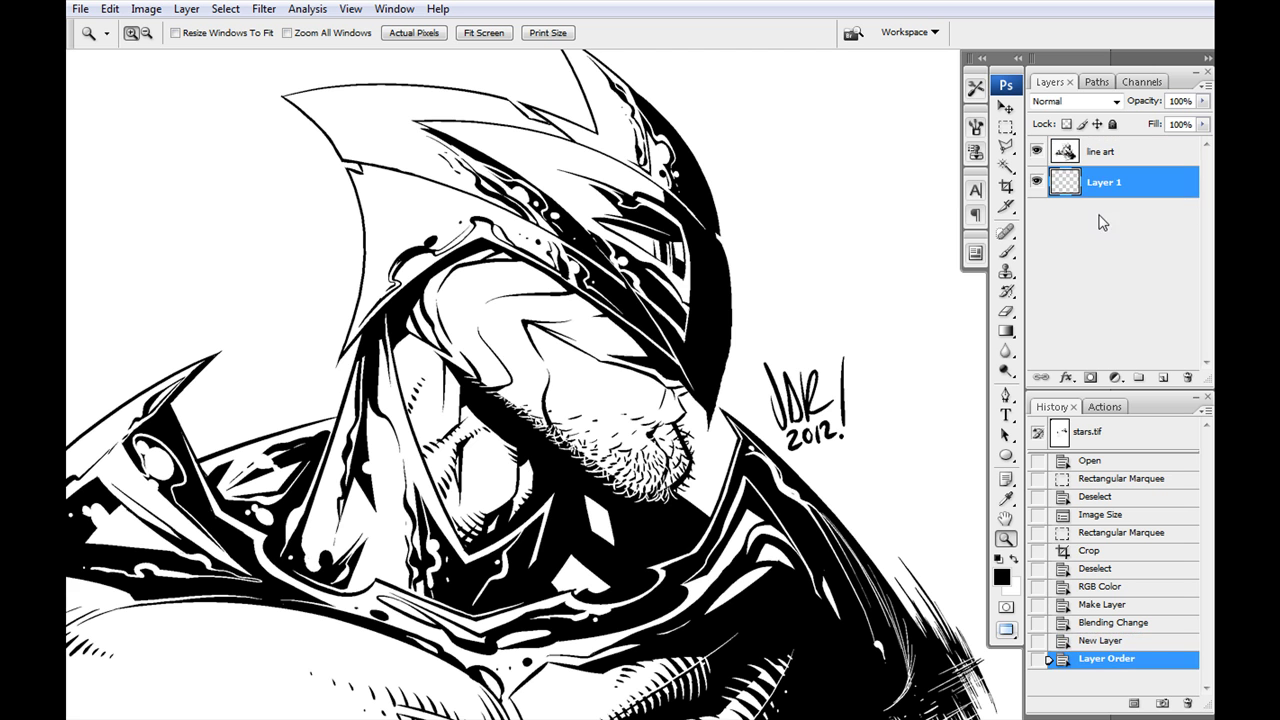
Set up a 35 px round brush with a dark red foreground colour.
drag(638, 354, 690, 180)
key(b)
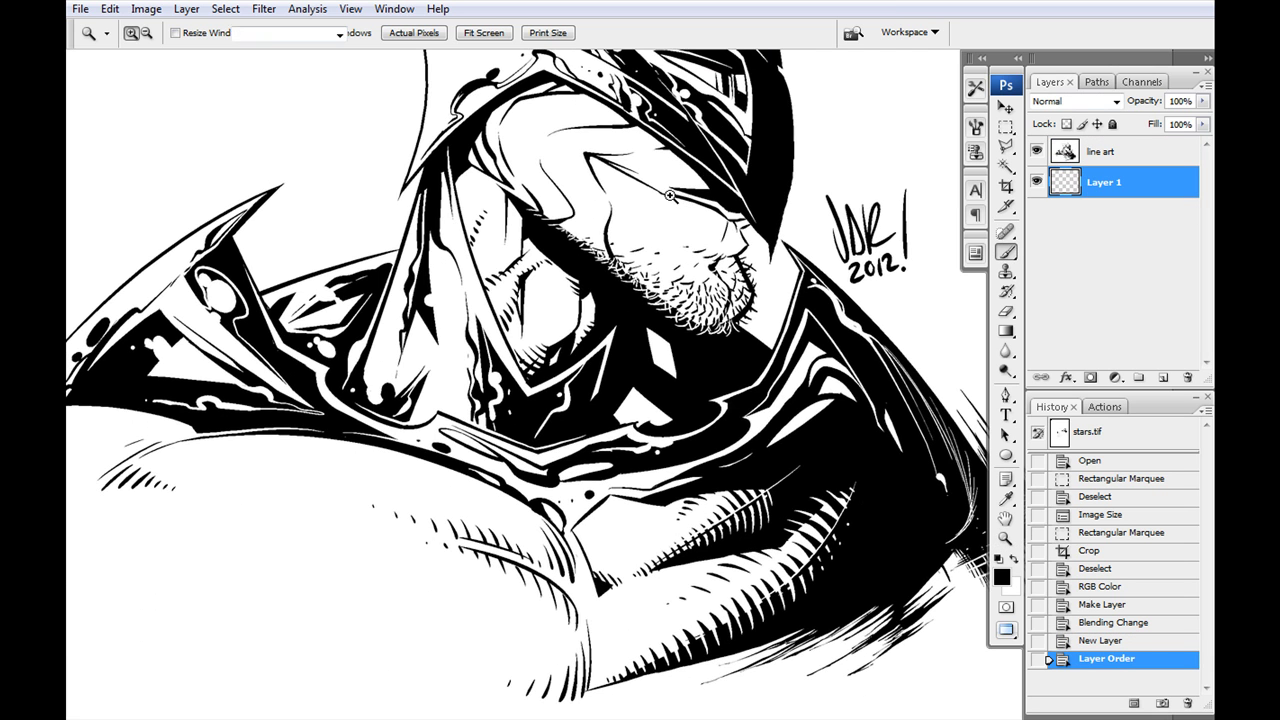
right_click(665, 223)
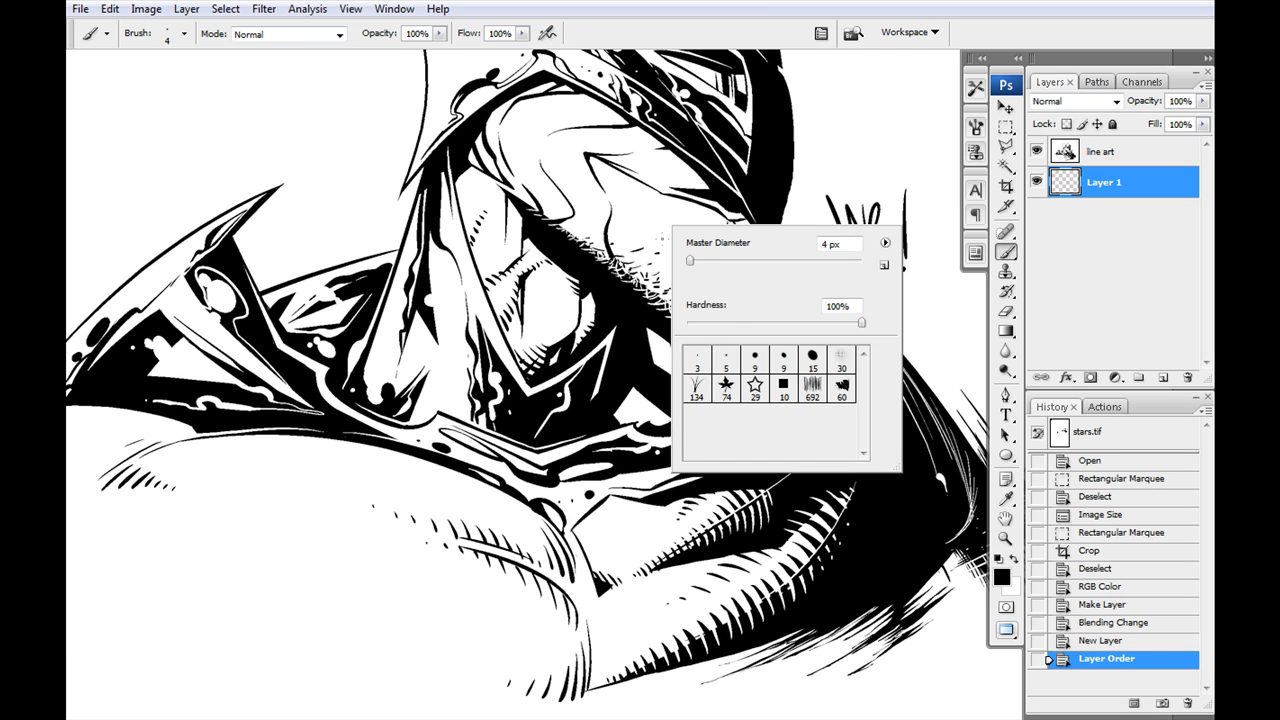
click(755, 362)
key(Return)
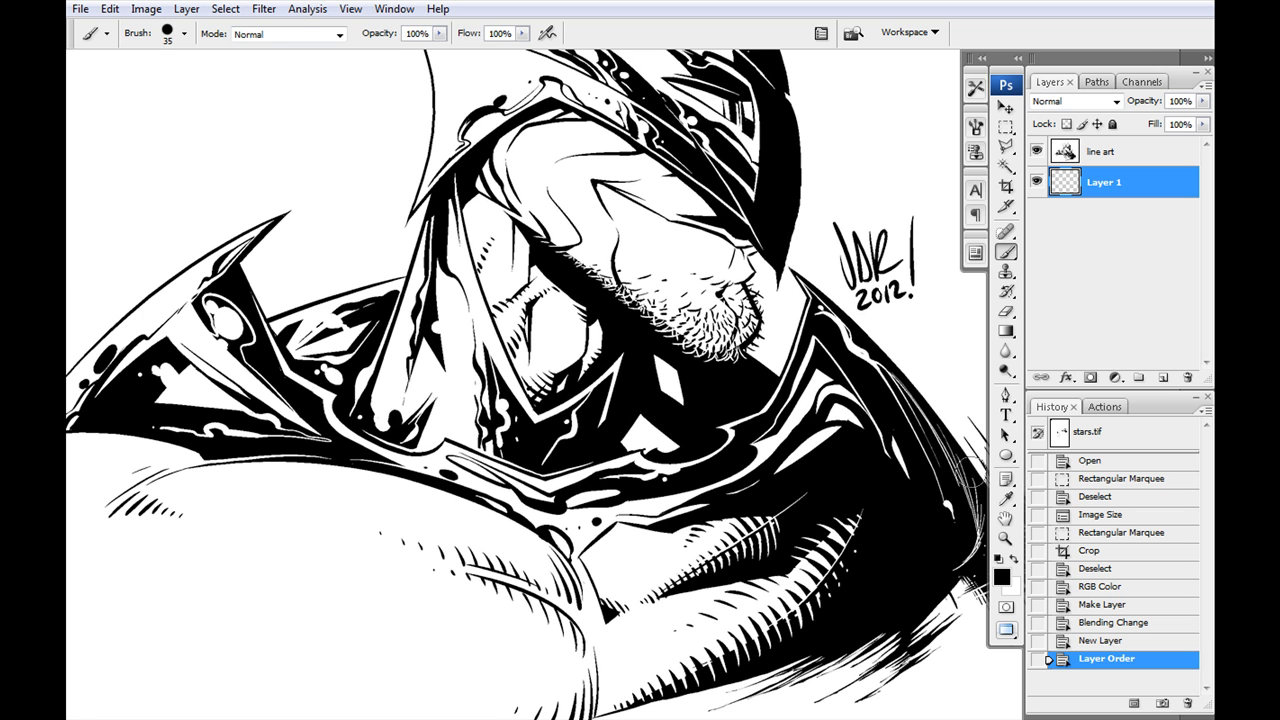
click(1001, 577)
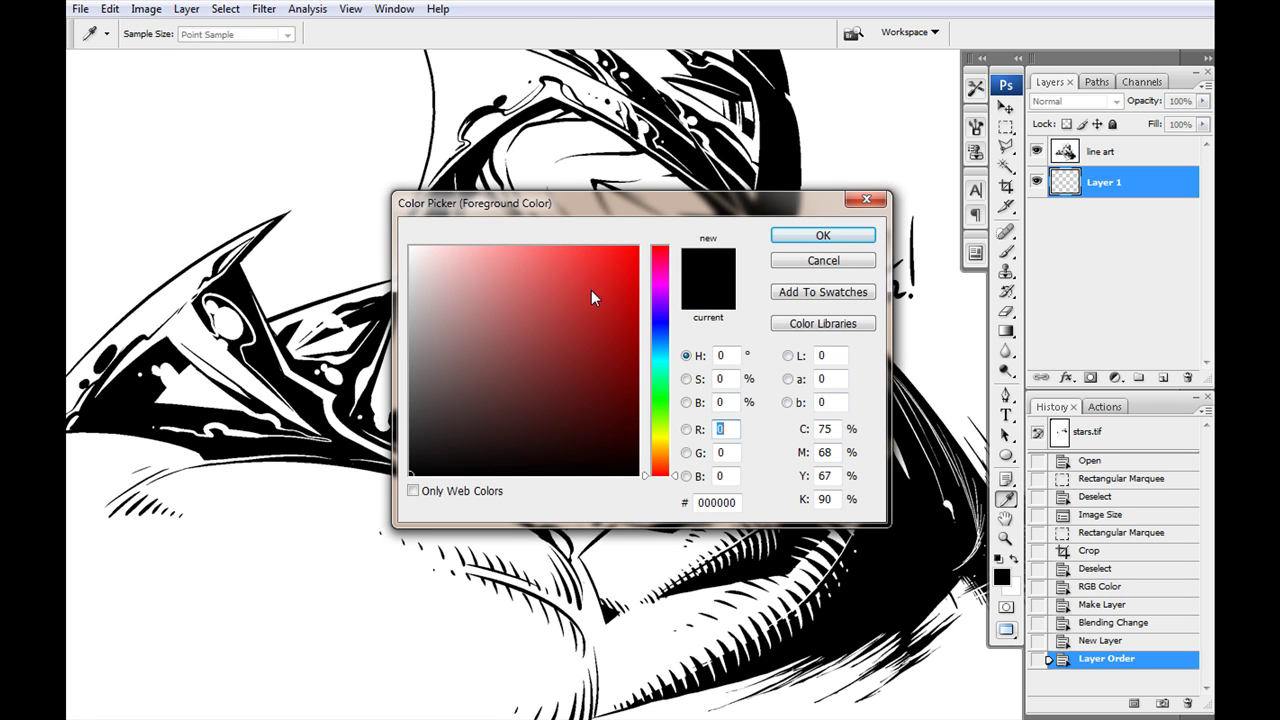
drag(545, 205, 565, 197)
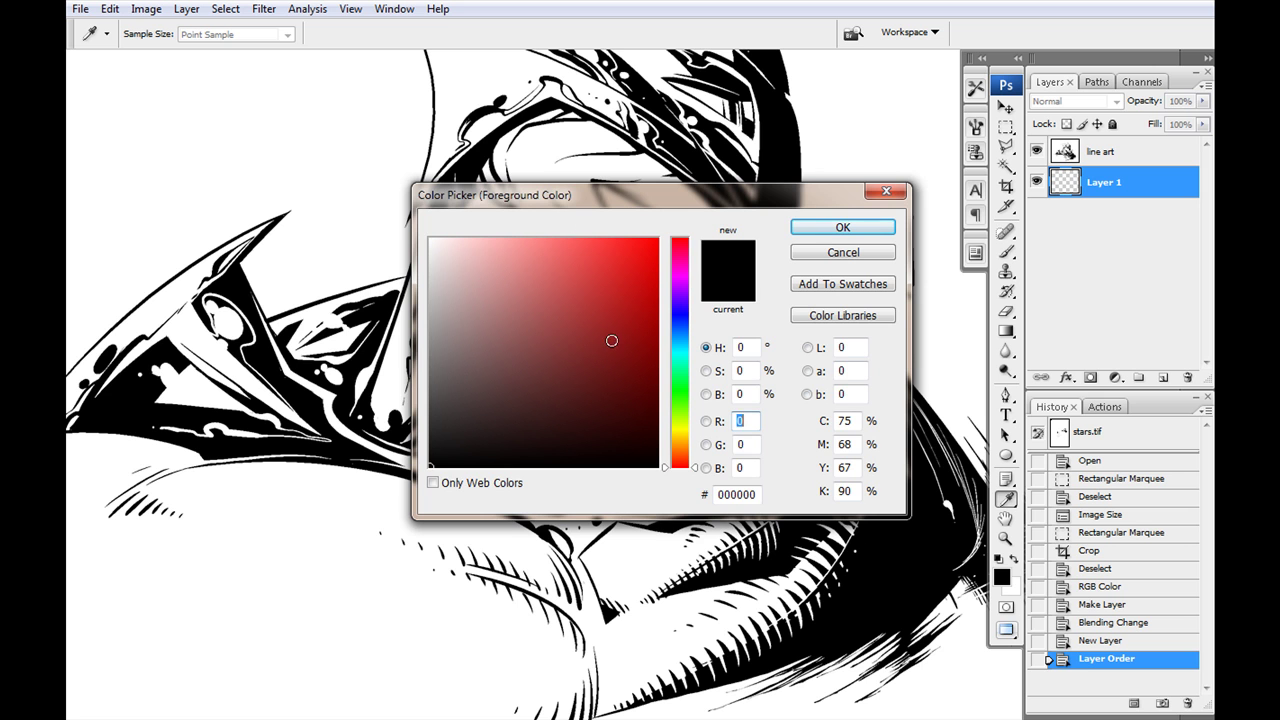
drag(611, 341, 596, 311)
click(843, 227)
Paint flat red over the helmet's crest, top, edges and spike on Layer 1.
drag(631, 257, 671, 391)
mouse_move(750, 185)
mouse_down()
mouse_move(793, 250)
mouse_move(764, 208)
mouse_move(836, 362)
mouse_move(832, 433)
mouse_up()
mouse_move(755, 302)
mouse_down()
mouse_move(640, 305)
mouse_move(620, 330)
mouse_move(783, 414)
mouse_move(838, 324)
mouse_up()
mouse_move(692, 243)
mouse_down()
mouse_move(604, 293)
mouse_move(548, 362)
mouse_move(570, 208)
mouse_move(553, 167)
mouse_move(489, 99)
mouse_move(707, 110)
mouse_move(800, 150)
mouse_up()
mouse_move(800, 150)
mouse_down()
mouse_move(753, 180)
mouse_move(733, 148)
mouse_move(852, 268)
mouse_move(803, 222)
mouse_move(795, 237)
mouse_move(776, 217)
mouse_move(784, 230)
mouse_move(698, 261)
mouse_move(621, 238)
mouse_move(496, 230)
mouse_move(690, 268)
mouse_move(580, 245)
mouse_move(668, 302)
mouse_move(696, 349)
mouse_move(581, 262)
mouse_move(607, 319)
mouse_move(578, 312)
mouse_move(585, 368)
mouse_move(572, 352)
mouse_move(572, 420)
mouse_up()
drag(630, 363, 590, 263)
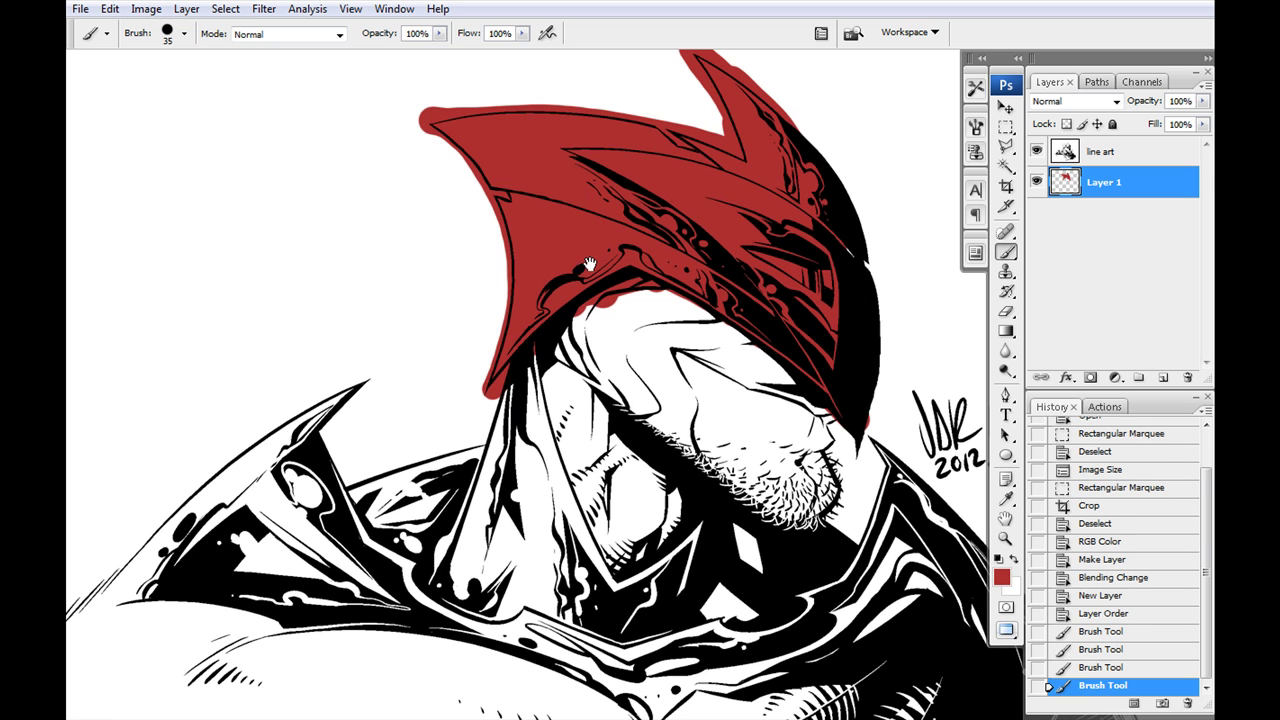
drag(824, 224, 850, 250)
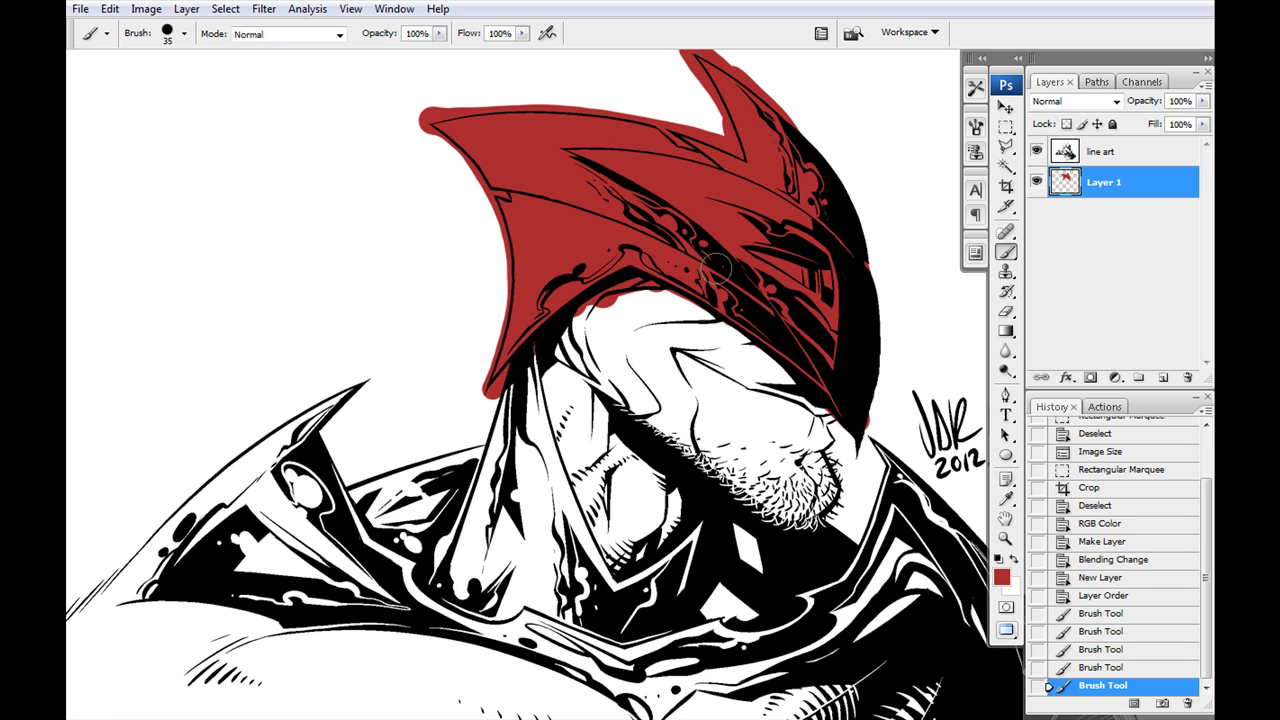
drag(589, 280, 585, 230)
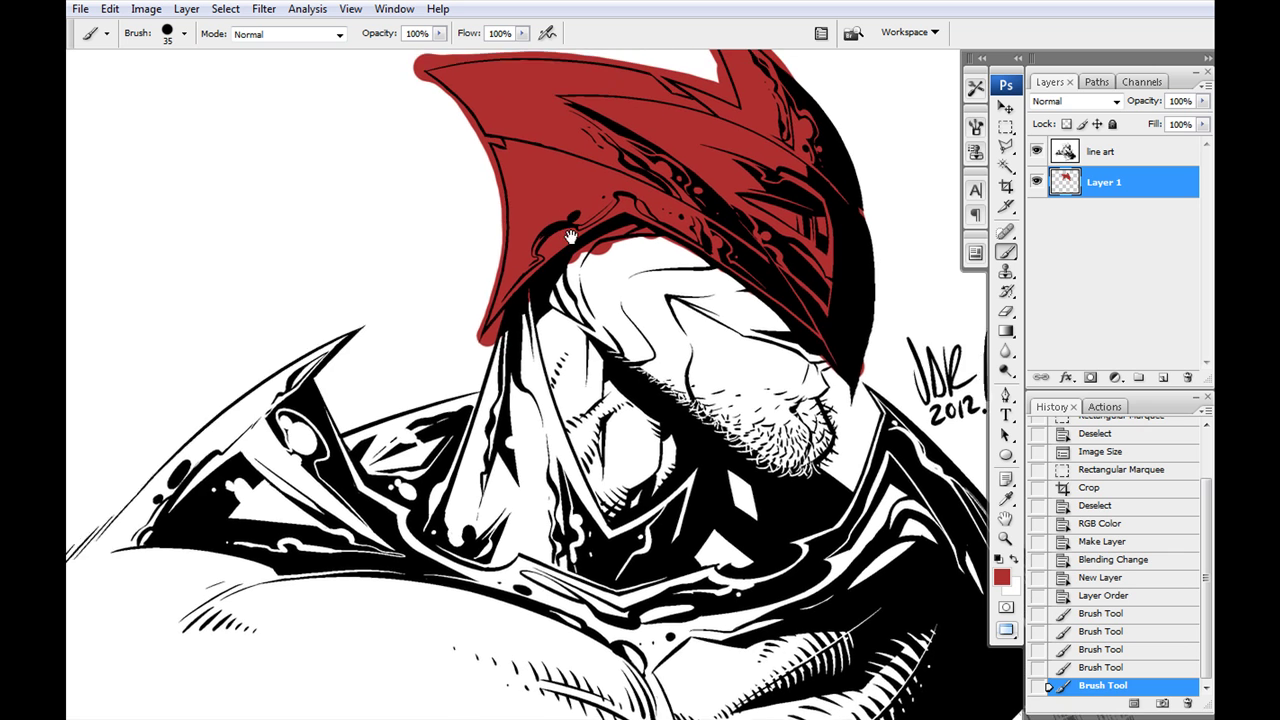
drag(540, 180, 548, 222)
drag(528, 447, 516, 365)
drag(491, 263, 505, 355)
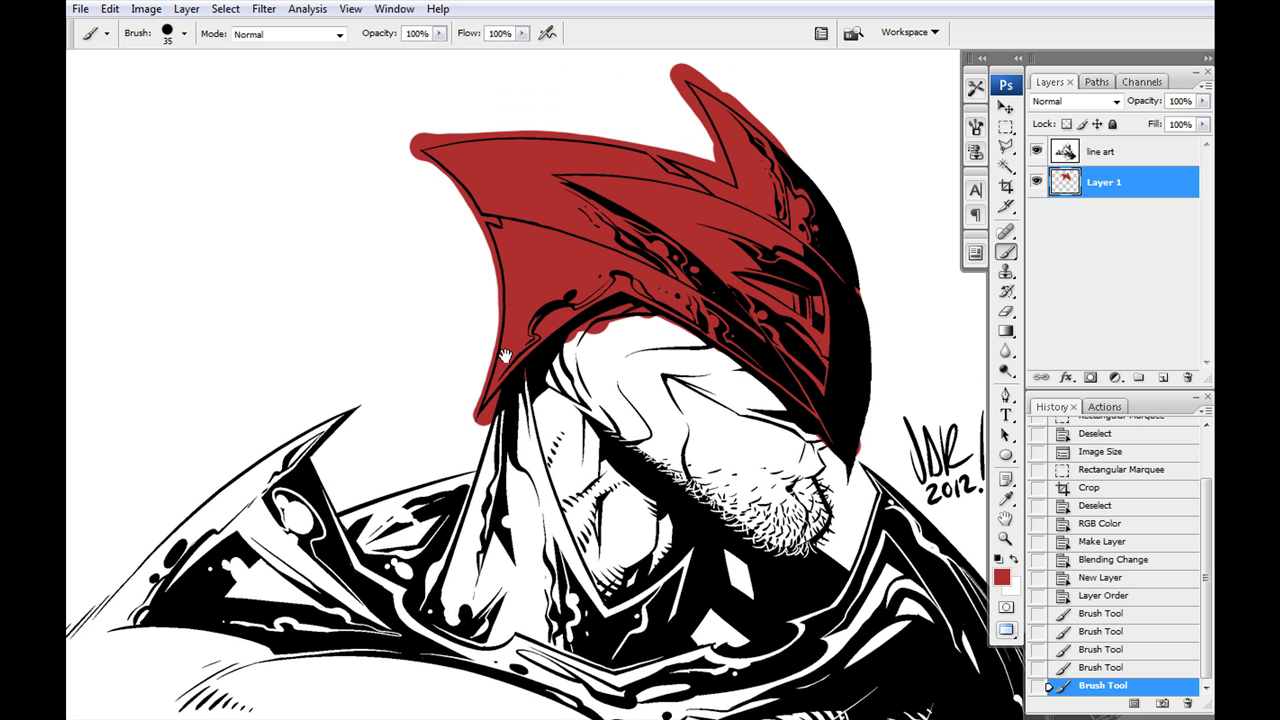
Add Layer 2, sample a tan skin colour and brush it across the upper face.
click(1163, 377)
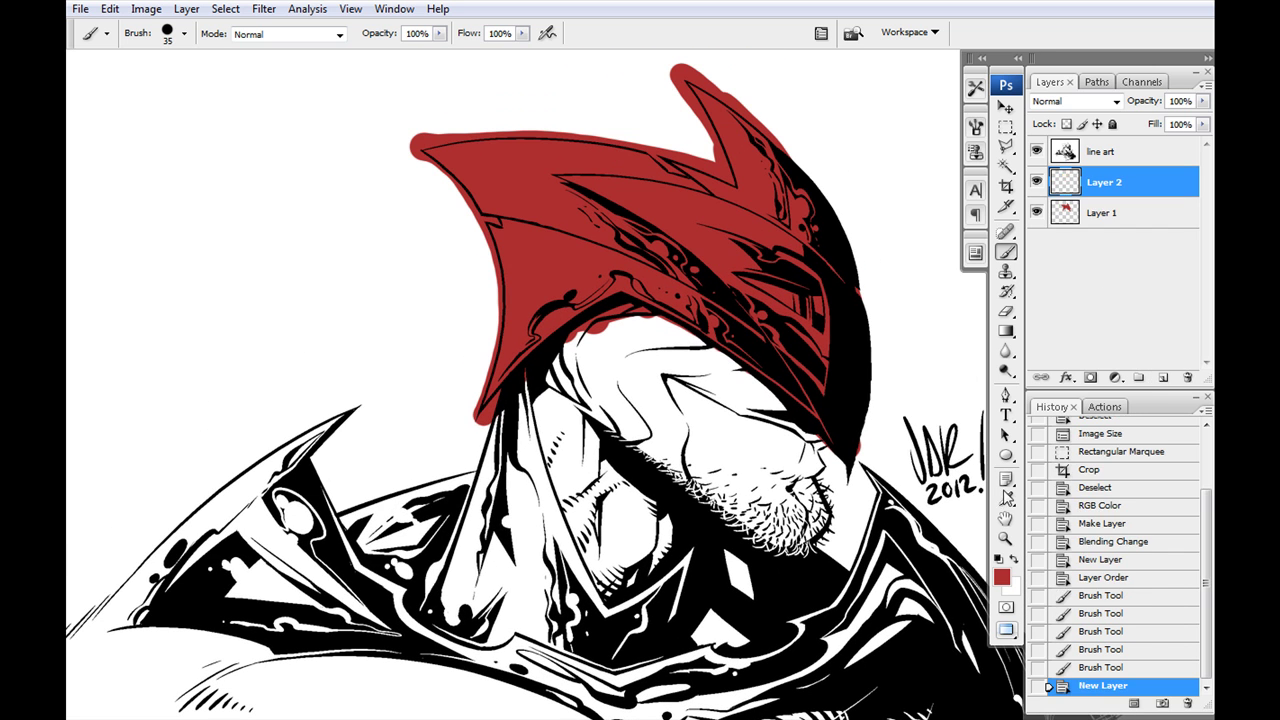
click(1005, 497)
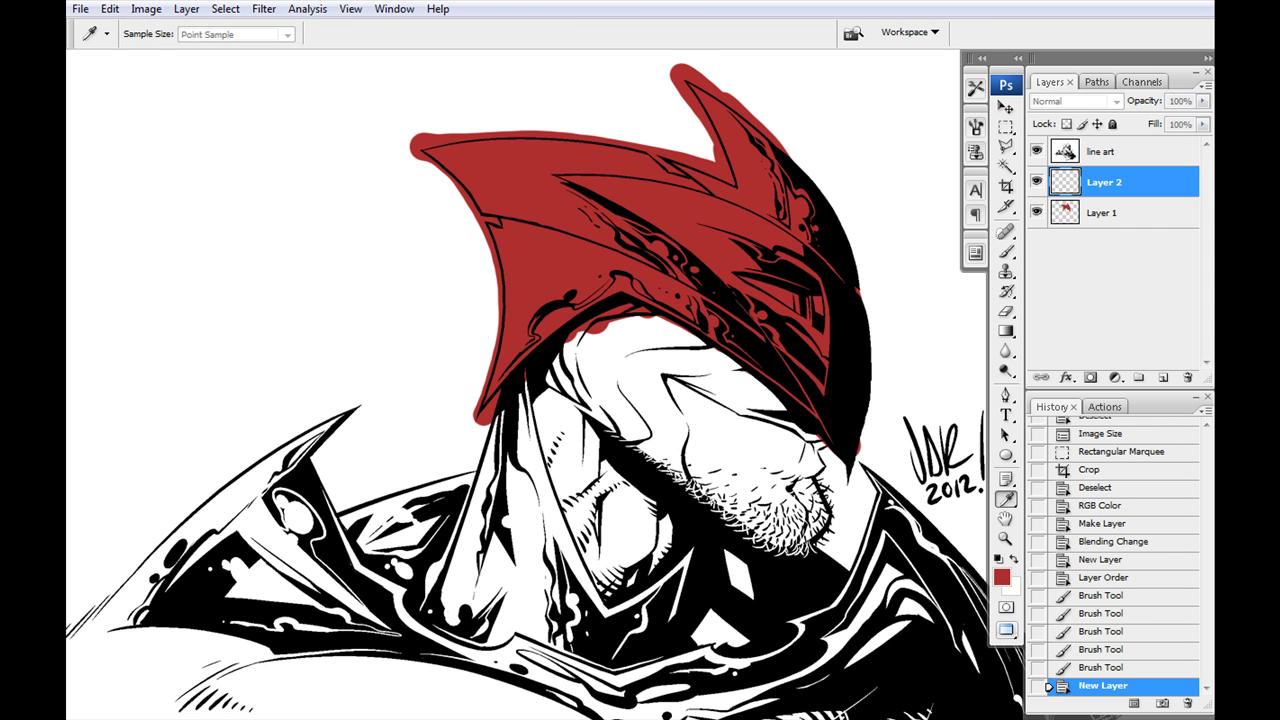
key(b)
mouse_move(680, 335)
mouse_down()
mouse_move(630, 312)
mouse_move(795, 430)
mouse_move(625, 320)
mouse_move(700, 480)
mouse_move(603, 375)
mouse_move(720, 490)
mouse_move(790, 480)
mouse_move(795, 445)
mouse_move(816, 442)
mouse_move(818, 505)
mouse_move(650, 448)
mouse_move(564, 390)
mouse_move(626, 312)
mouse_move(551, 369)
mouse_move(578, 315)
mouse_up()
On Layer 1, brush tan over the lower face and stubbled jaw, then zoom out.
click(1090, 206)
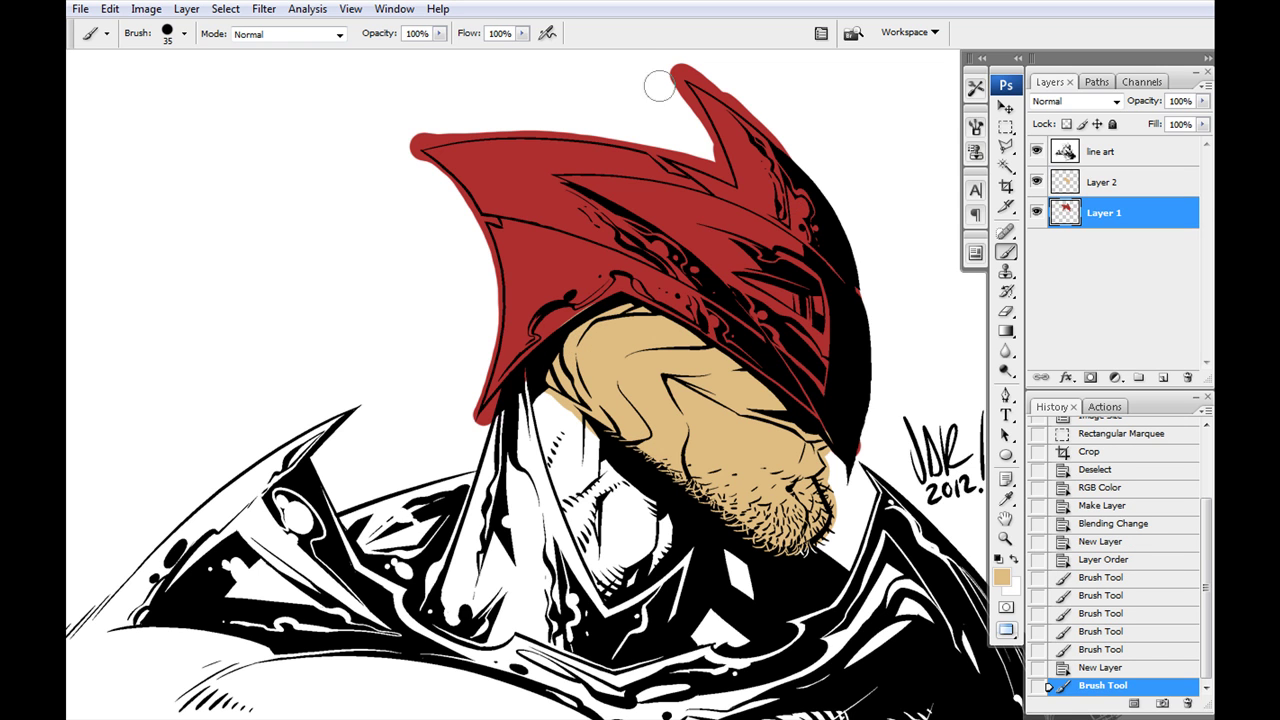
scroll(663, 268, down, 1)
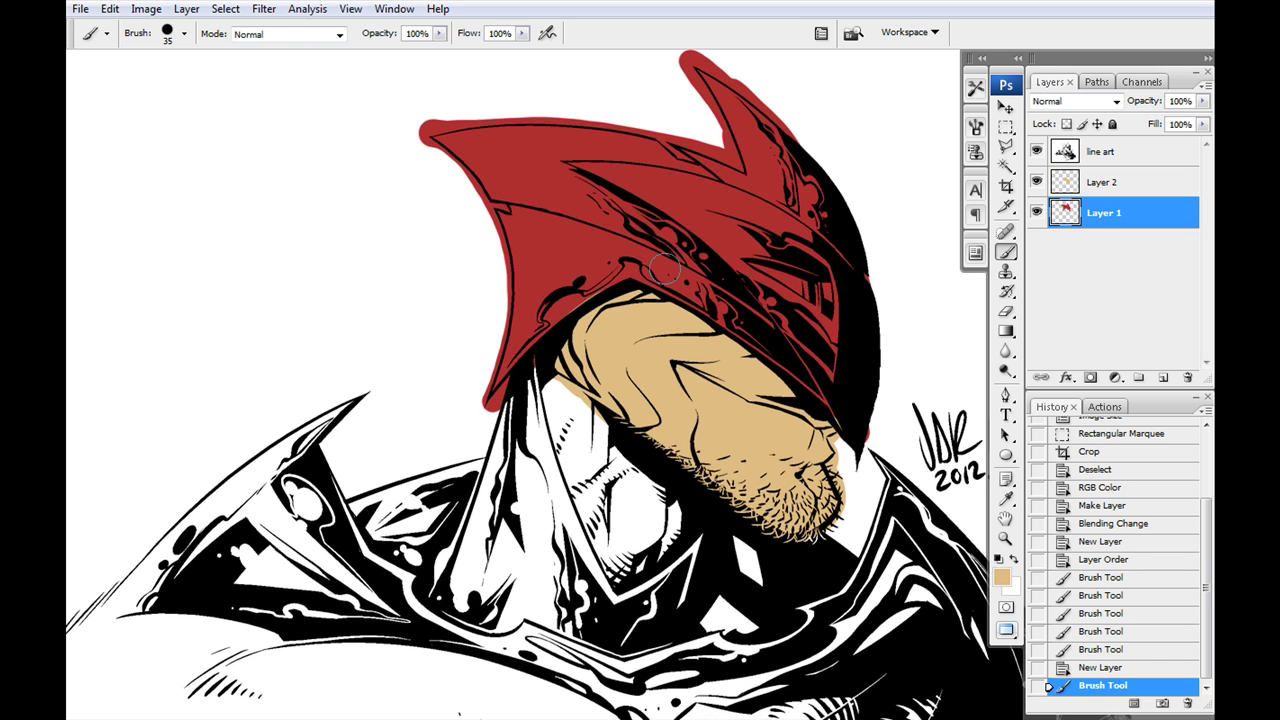
scroll(593, 437, down, 2)
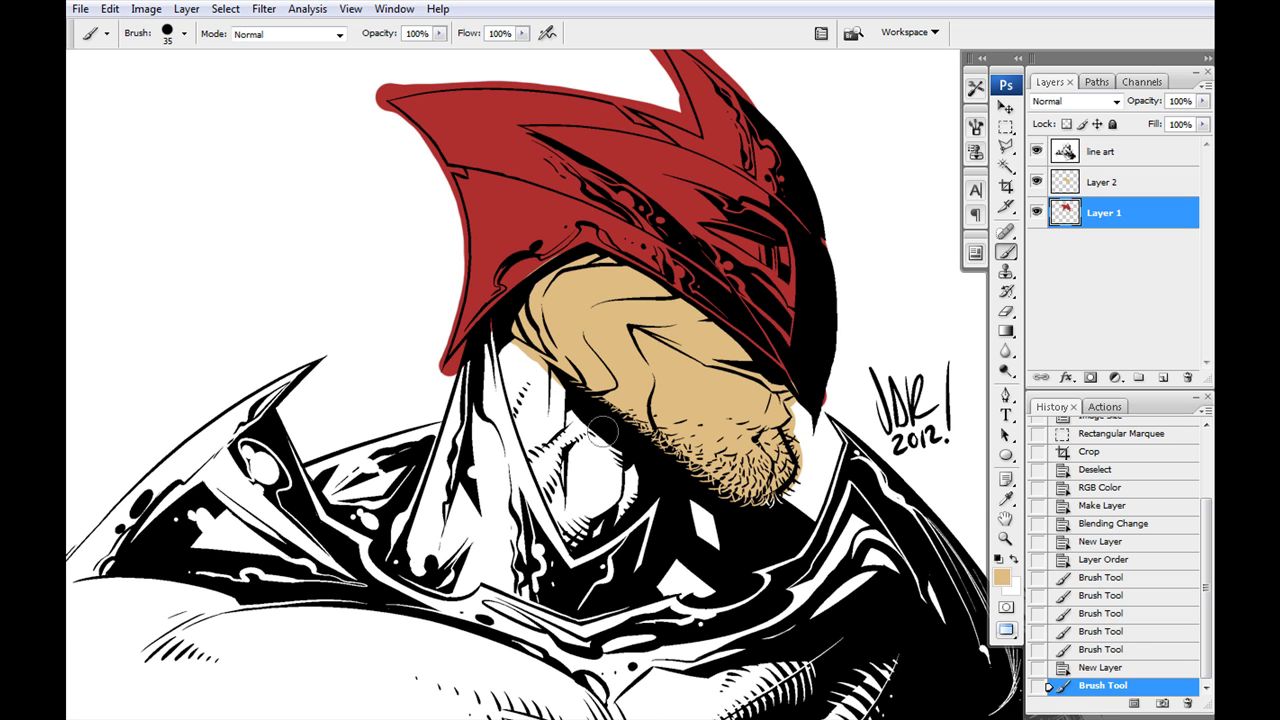
mouse_move(634, 486)
mouse_down()
mouse_move(613, 513)
mouse_move(552, 400)
mouse_move(500, 340)
mouse_move(578, 540)
mouse_move(518, 430)
mouse_up()
scroll(518, 430, up, 2)
key(ctrl+minus)
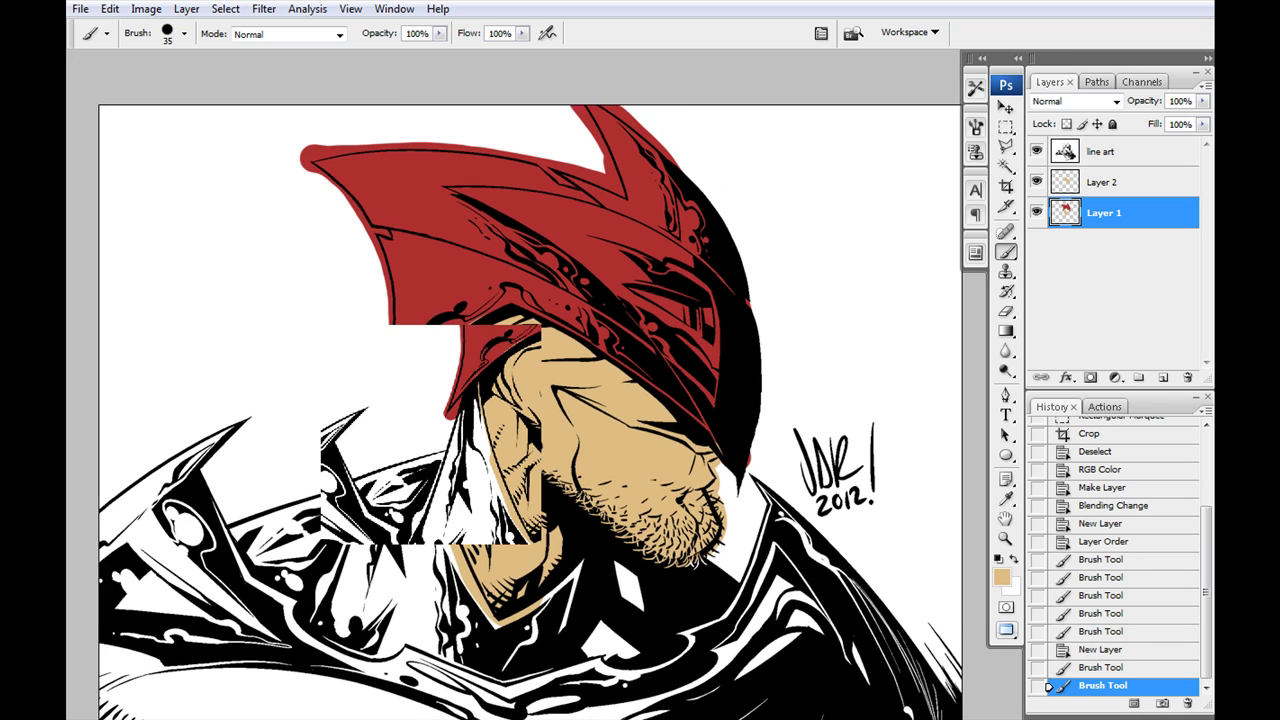
Zoom in and centre the view on the red helmet and tan face.
key(ctrl+plus)
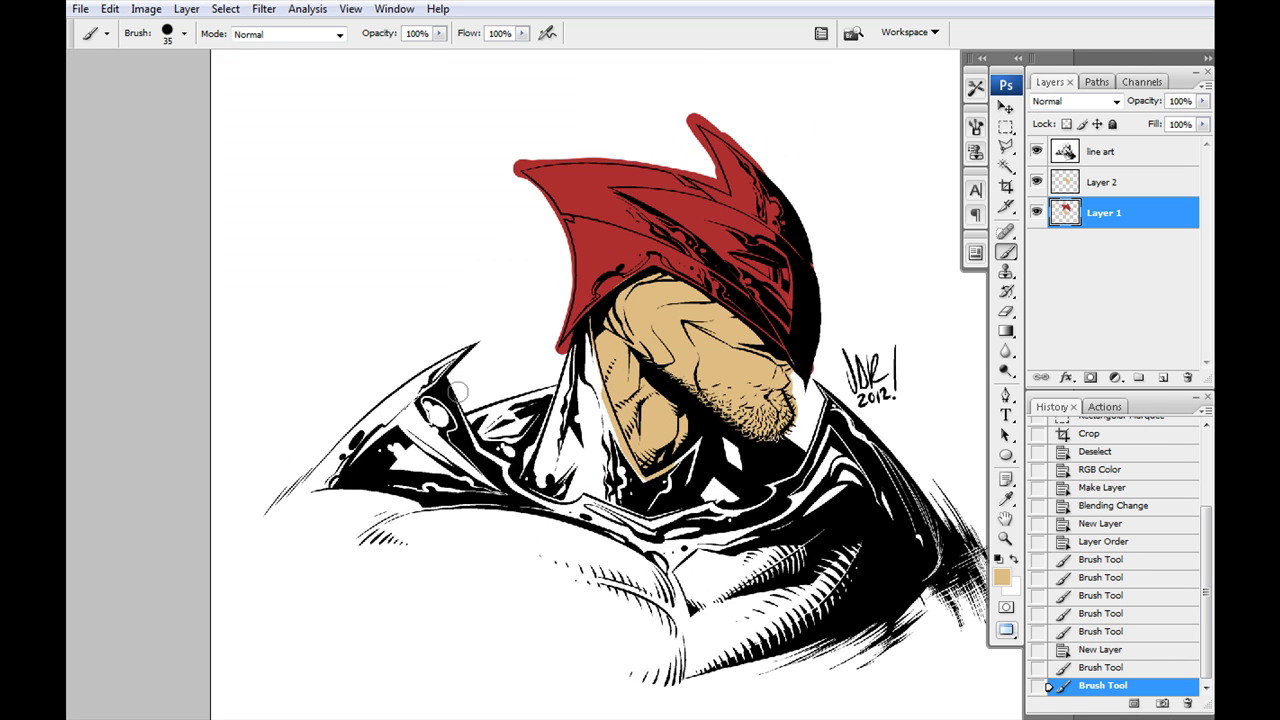
drag(641, 257, 536, 312)
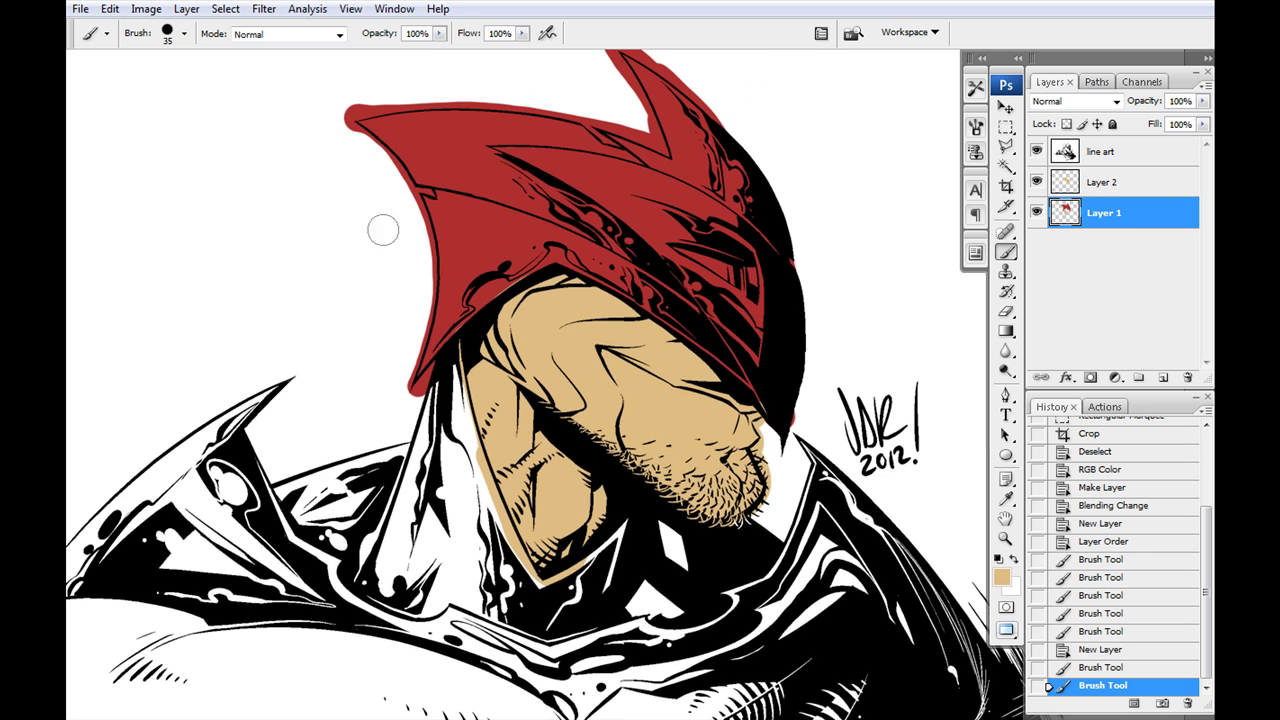